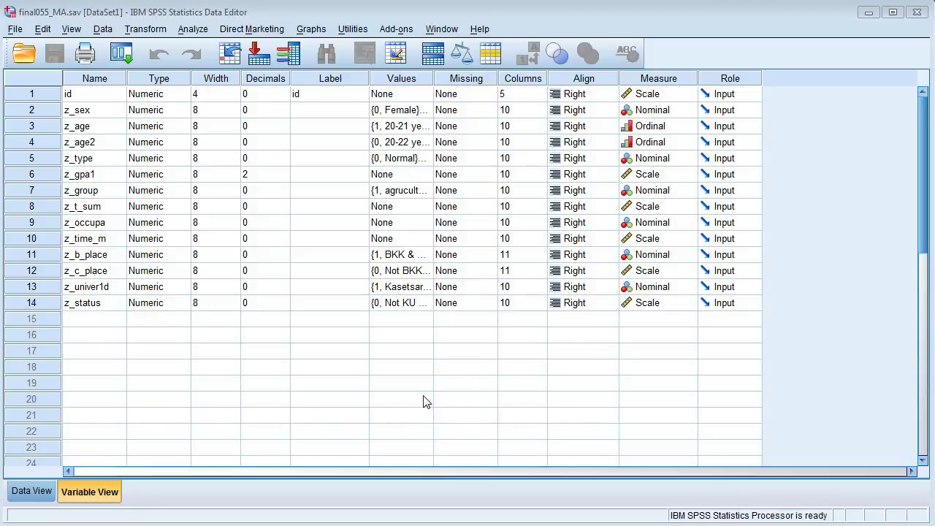
# Step: Set up a Frequencies analysis with z_gpa1 as the analysis variable
pyautogui.click(188, 31)
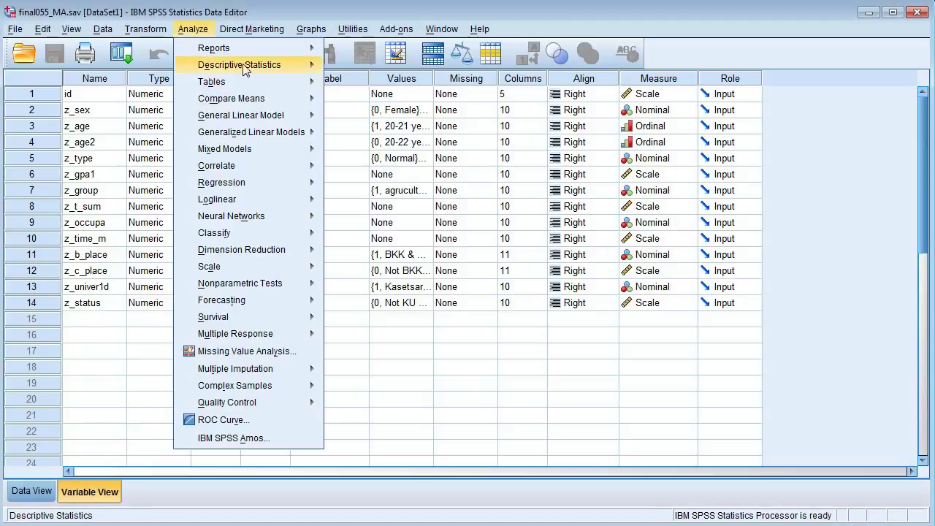
pyautogui.moveTo(264, 67)
pyautogui.click(374, 68)
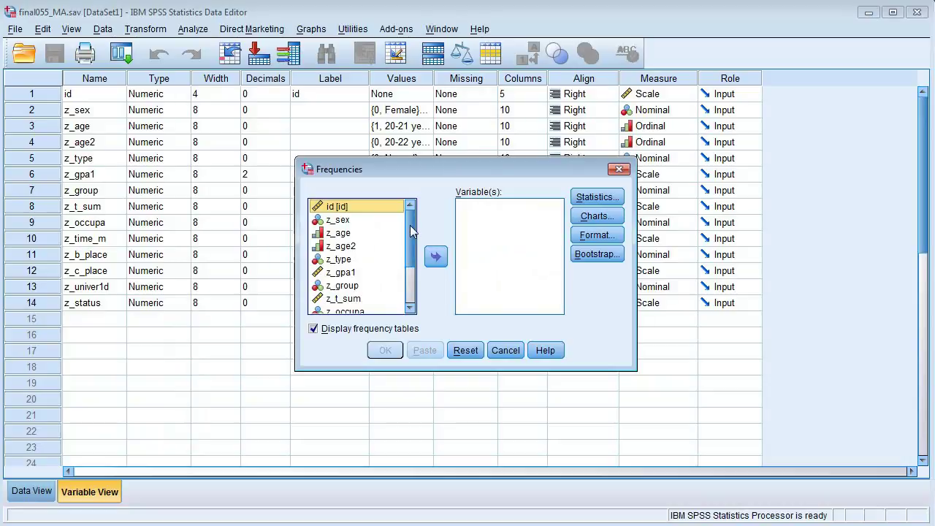
pyautogui.click(333, 273)
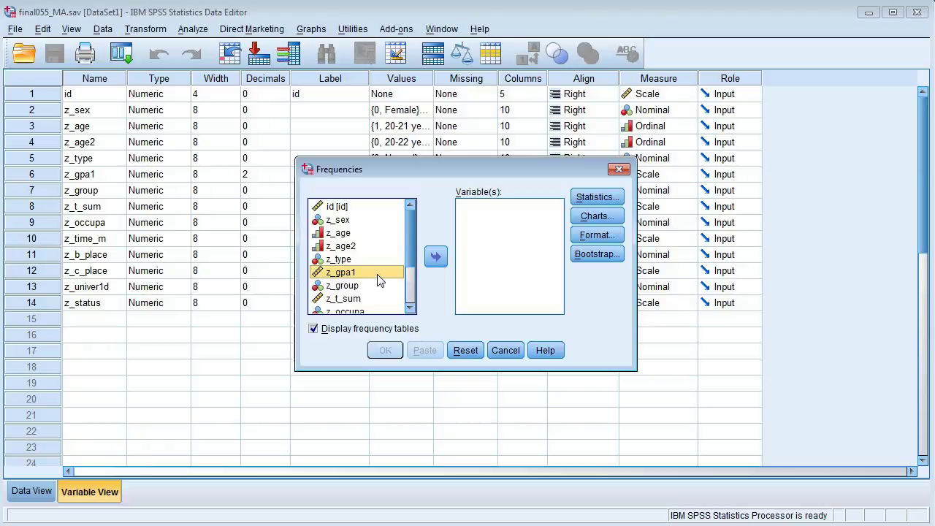
pyautogui.click(437, 259)
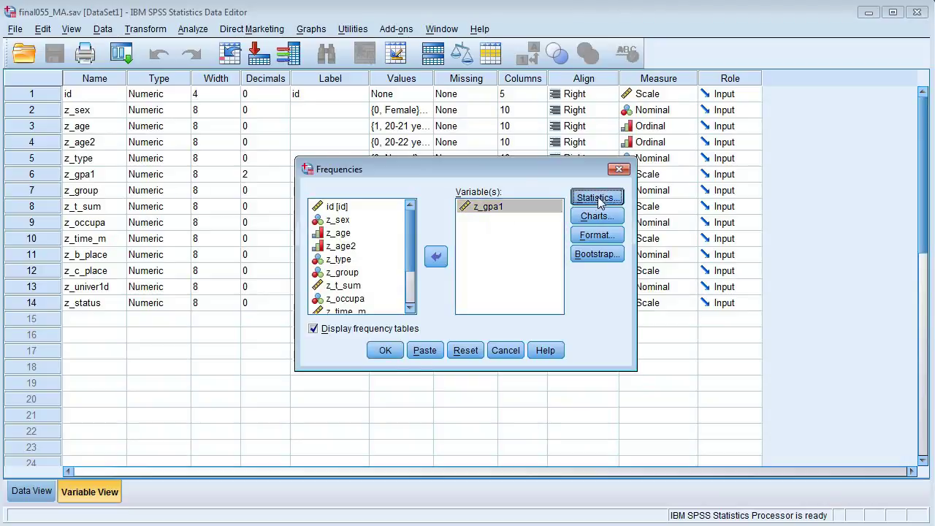
# Step: Request quartiles as the percentile values for z_gpa1 and run the Frequencies analysis
pyautogui.click(598, 197)
pyautogui.moveTo(401, 125); pyautogui.dragTo(656, 128)
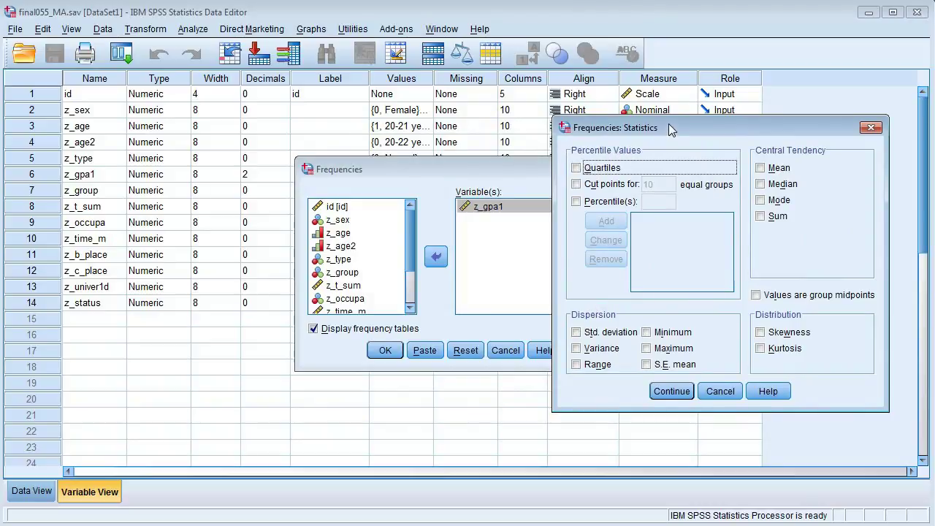
pyautogui.click(576, 169)
pyautogui.click(576, 169)
pyautogui.click(672, 392)
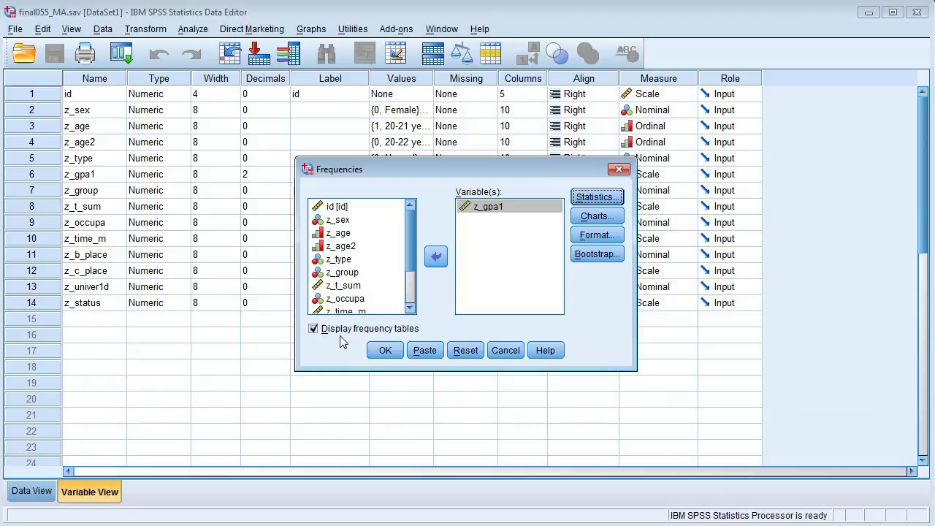
pyautogui.click(385, 351)
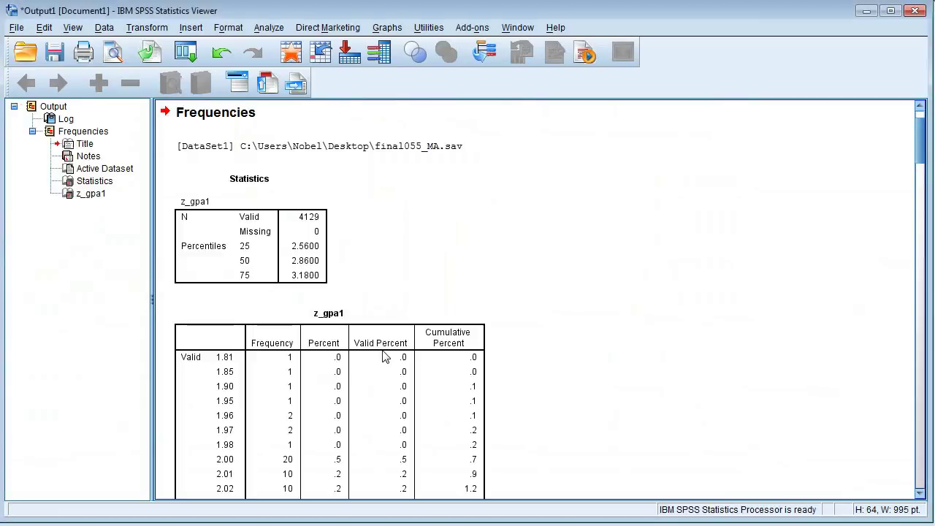
# Step: Examine the quartile percentiles in the z_gpa1 Statistics table of the output
pyautogui.scroll(-3, 574, 404)
pyautogui.scroll(3, 575, 404)
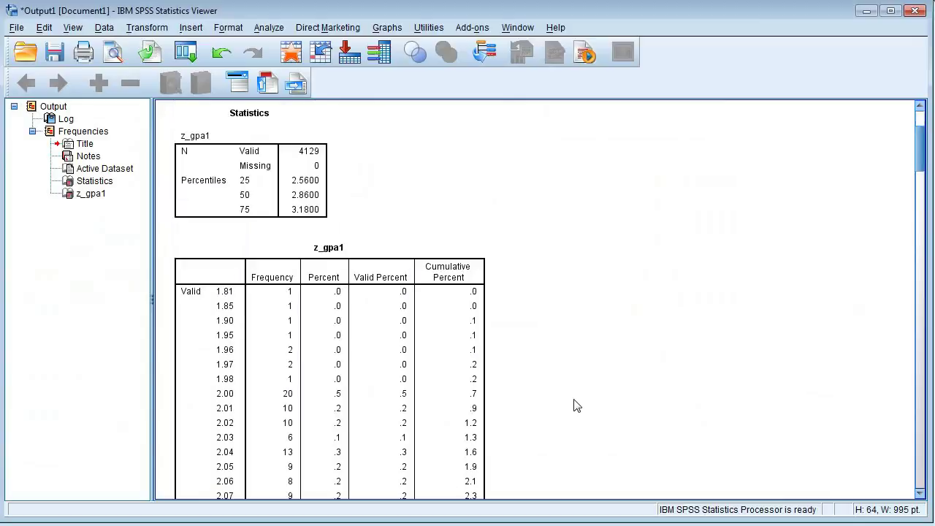
pyautogui.click(247, 212)
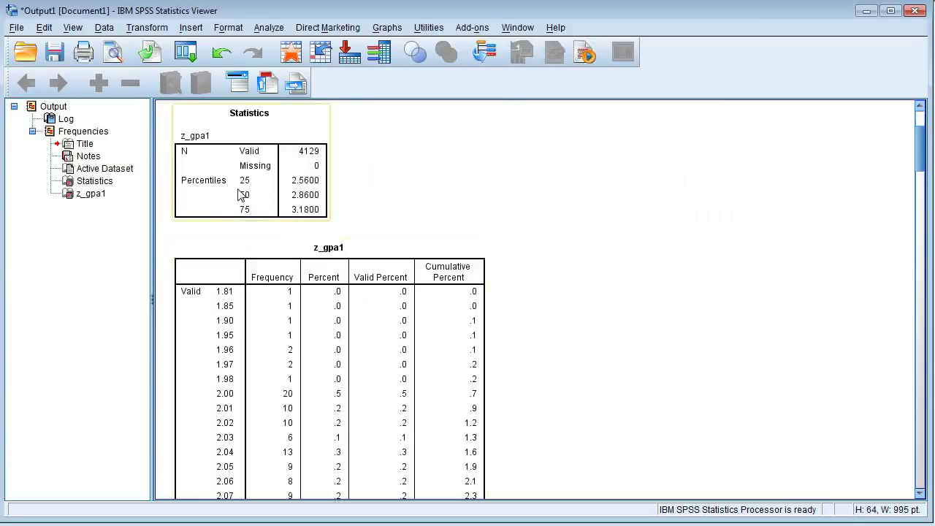
pyautogui.click(353, 195)
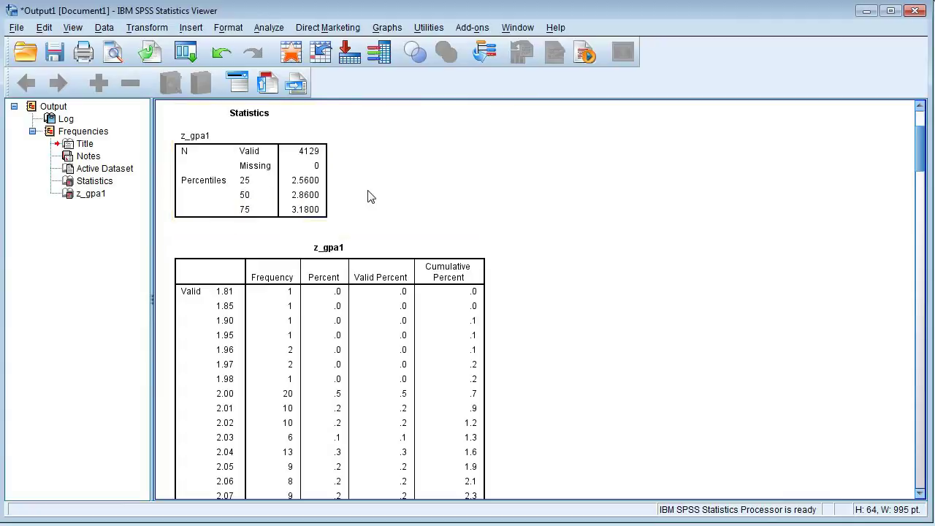
pyautogui.click(255, 193)
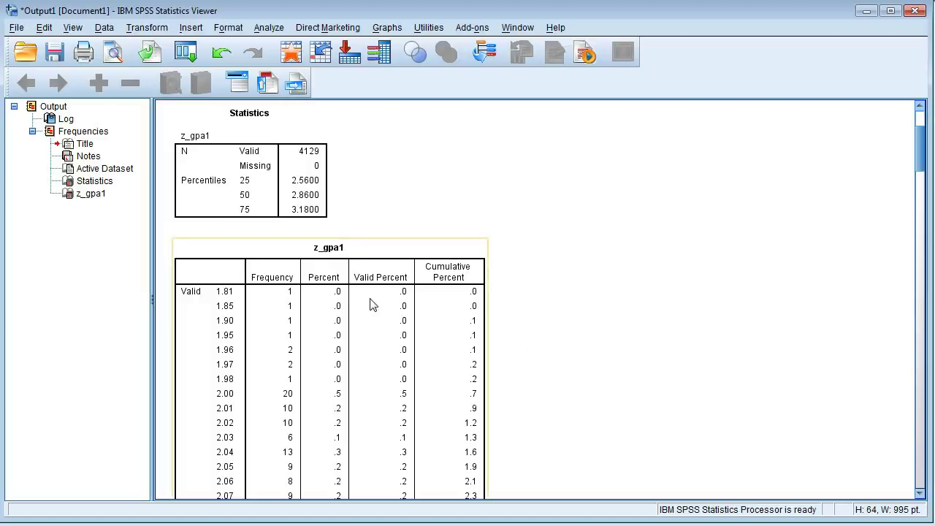
# Step: Examine the z_gpa1 frequency table from the lowest to the highest GPA value, including frequencies and cumulative percentages
pyautogui.click(388, 348)
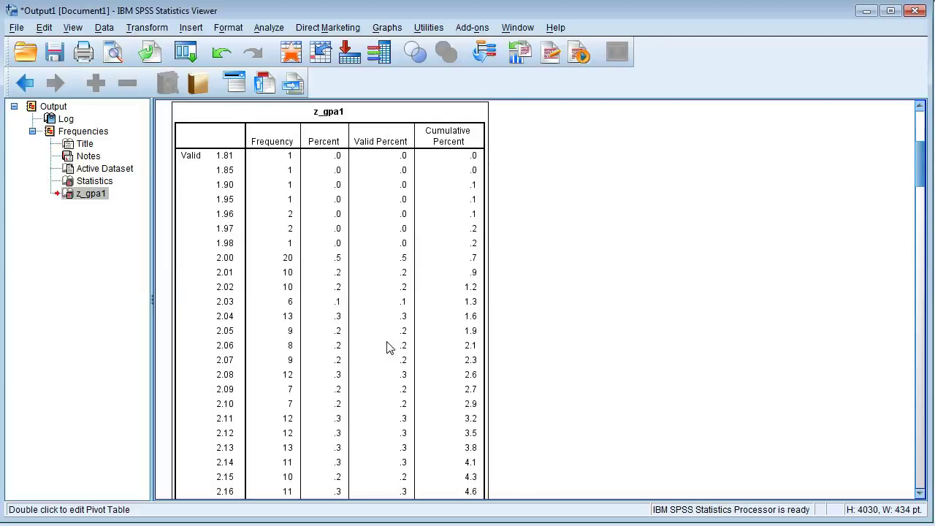
pyautogui.scroll(-15, 387, 347)
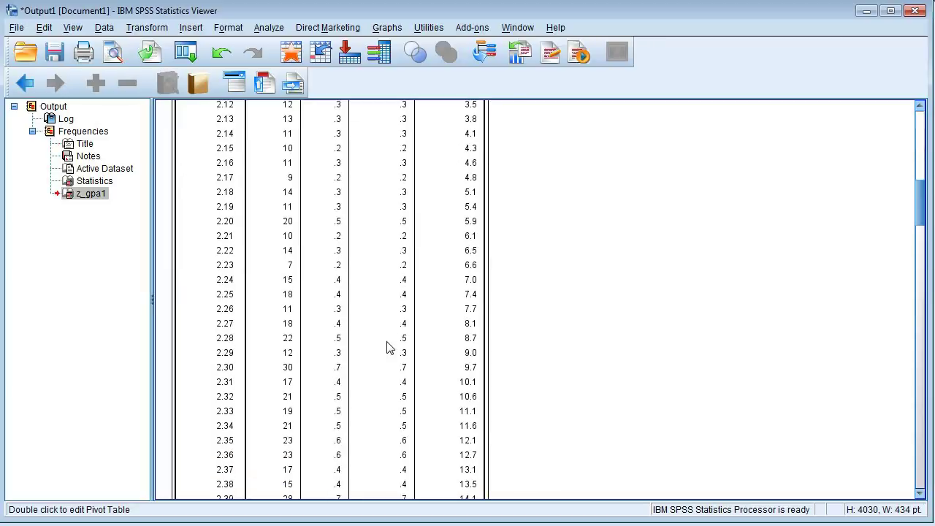
pyautogui.scroll(-9, 387, 348)
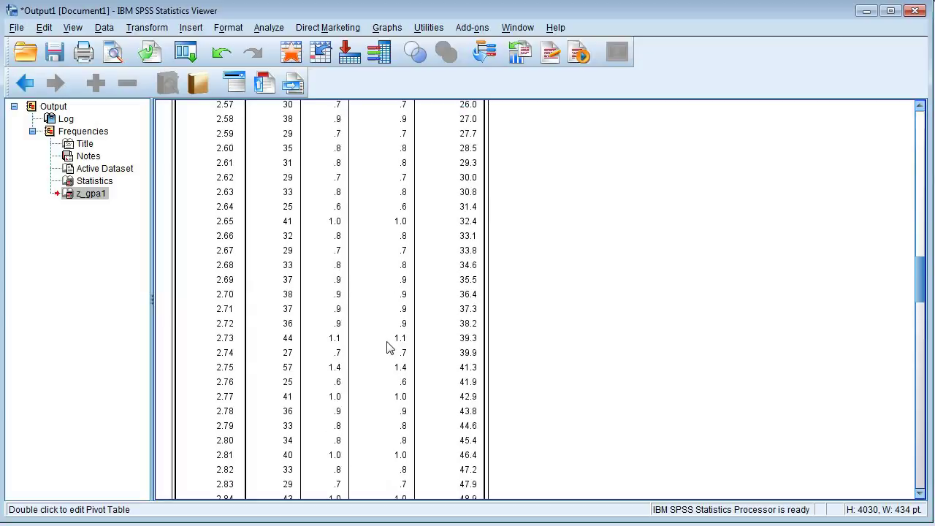
pyautogui.scroll(-20, 327, 259)
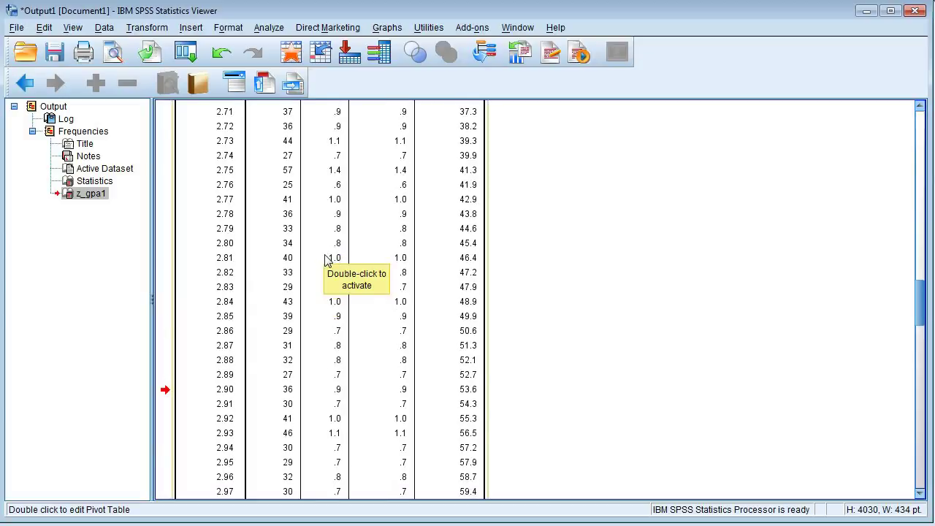
pyautogui.scroll(-13, 327, 263)
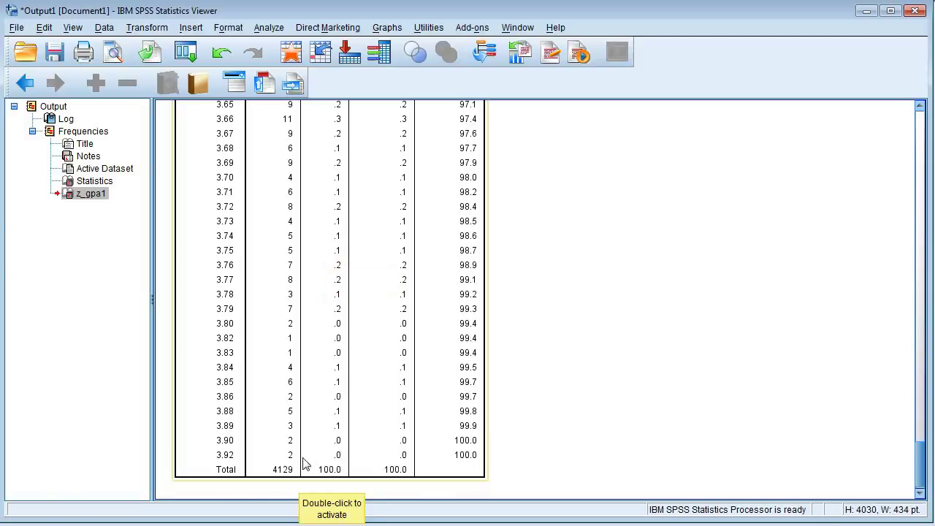
pyautogui.scroll(7, 320, 476)
pyautogui.scroll(20, 319, 476)
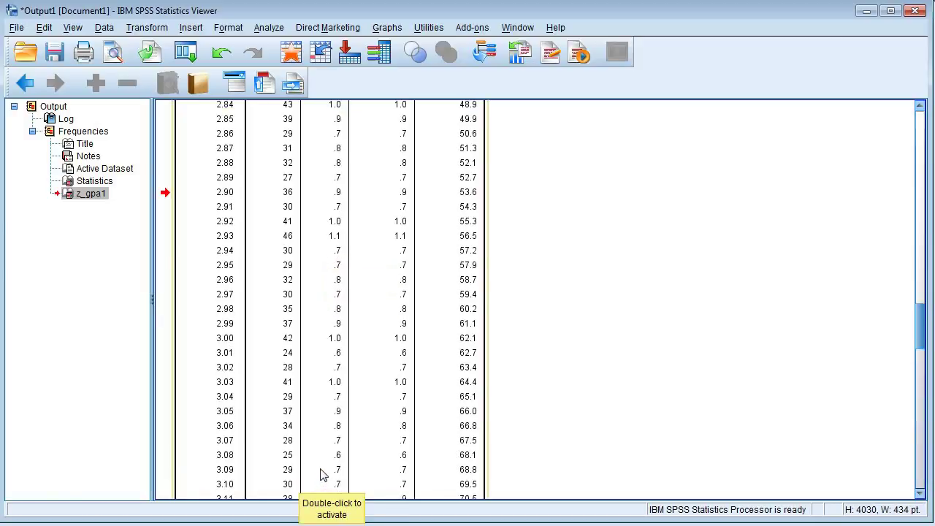
pyautogui.scroll(20, 322, 475)
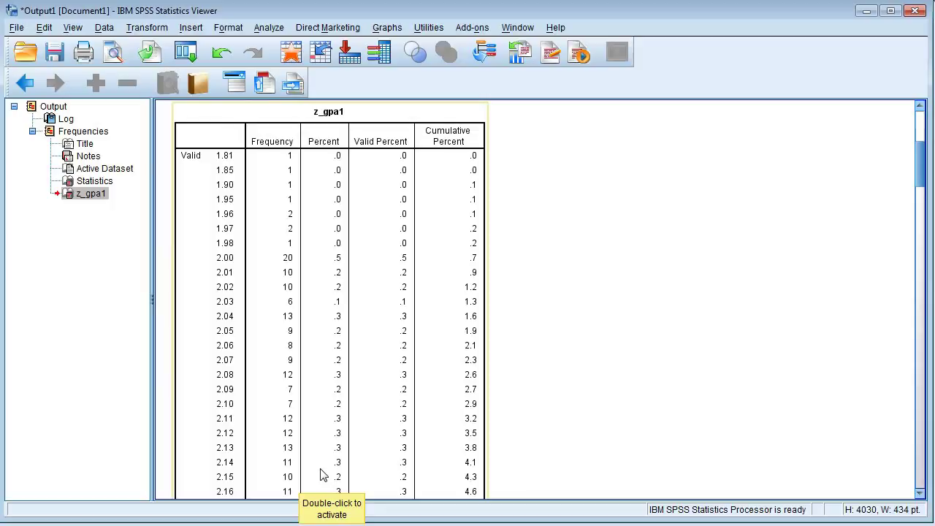
pyautogui.scroll(-6, 257, 307)
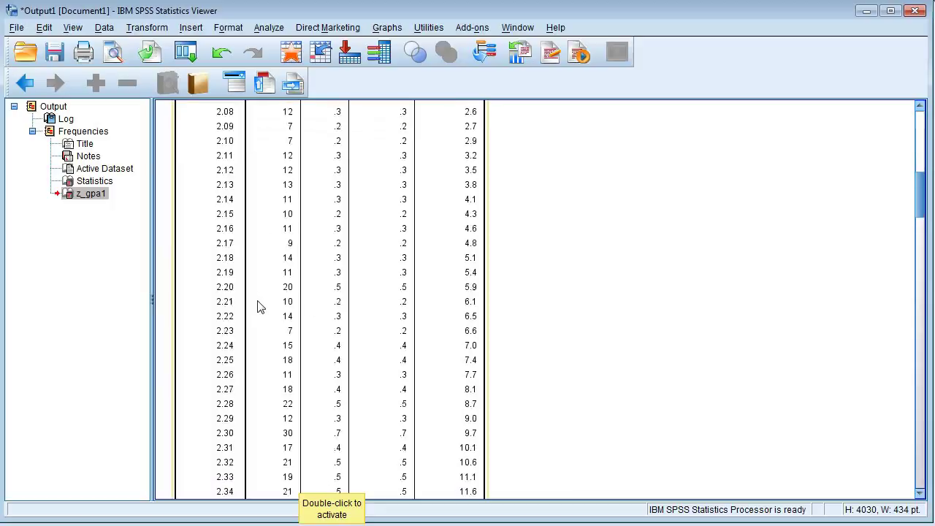
pyautogui.scroll(-20, 260, 307)
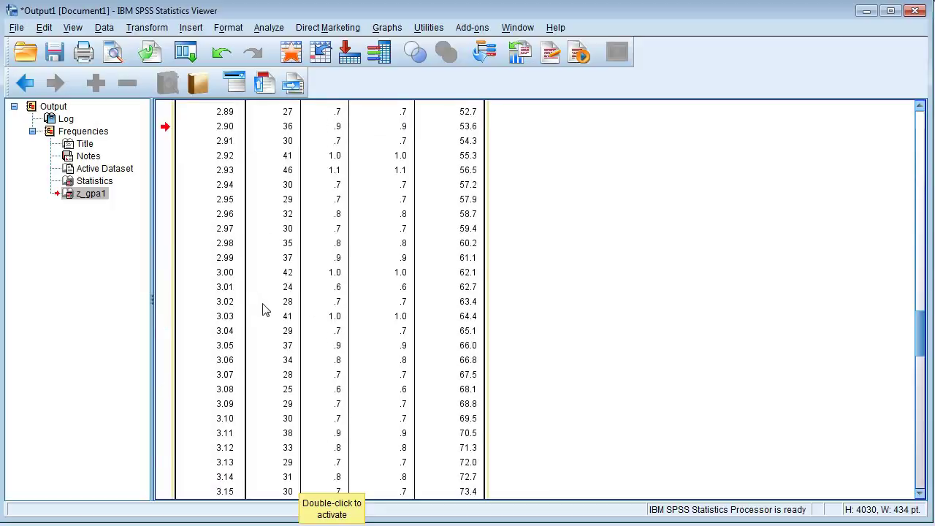
pyautogui.scroll(-20, 266, 310)
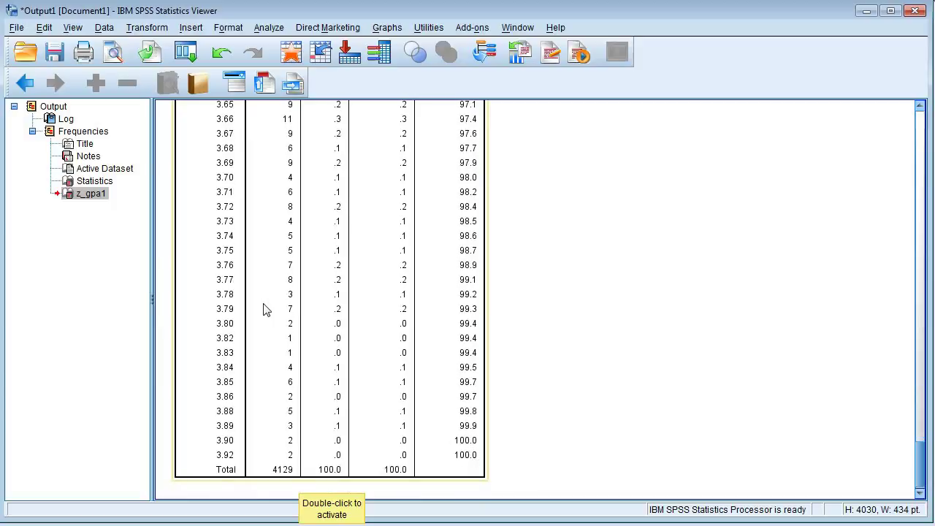
pyautogui.scroll(-1, 265, 309)
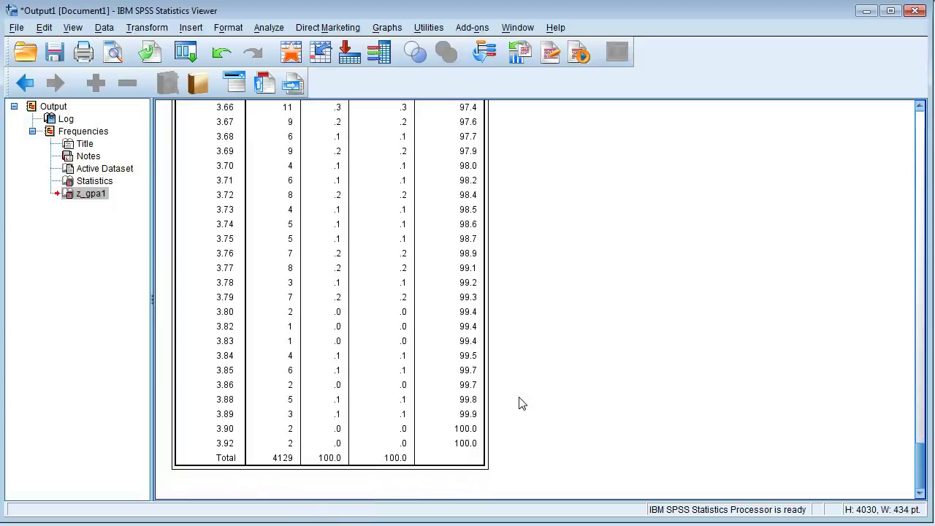
pyautogui.scroll(20, 522, 405)
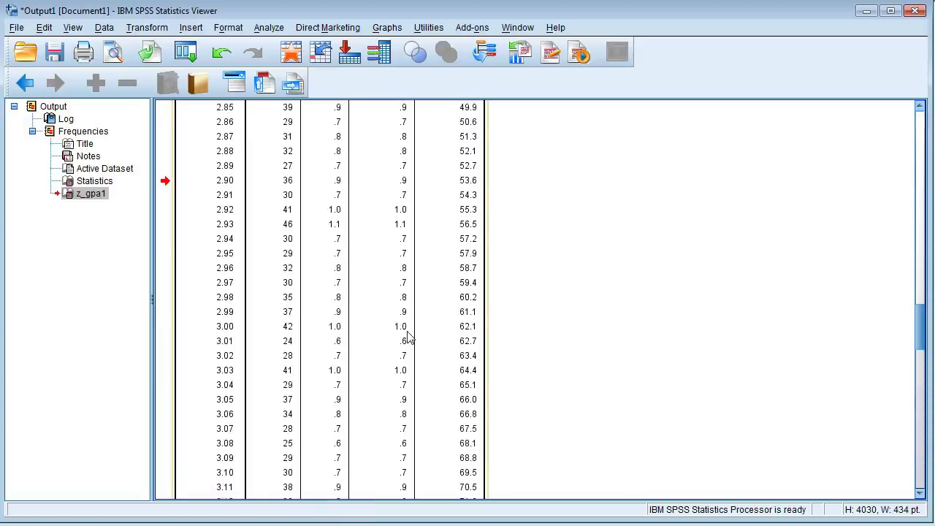
pyautogui.scroll(20, 407, 337)
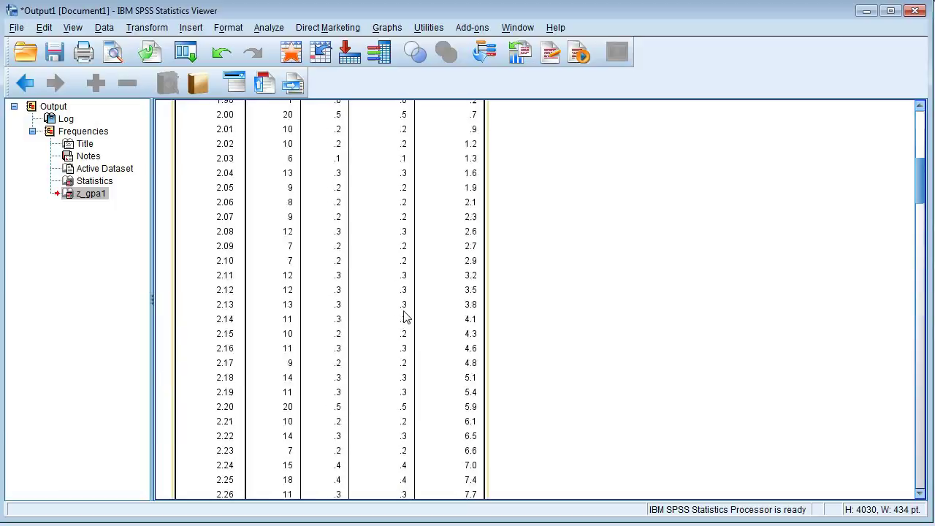
pyautogui.scroll(10, 407, 317)
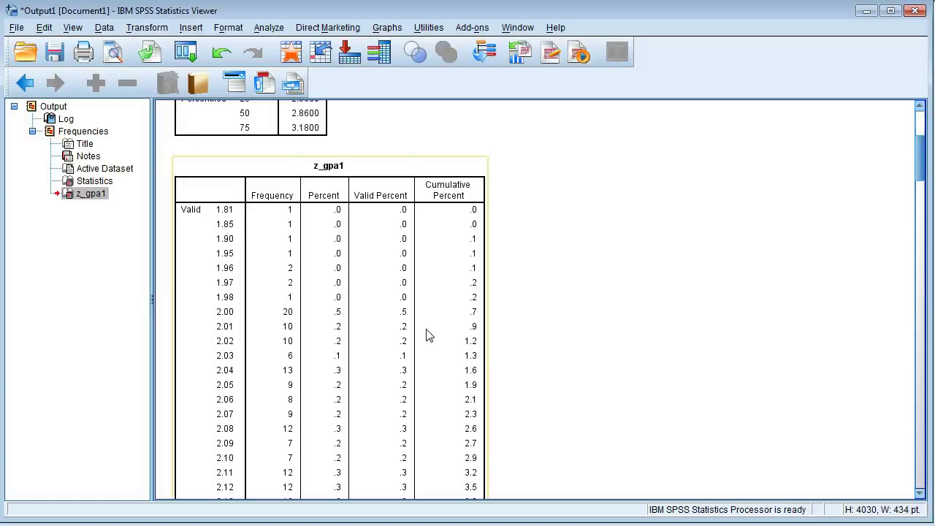
pyautogui.scroll(-15, 430, 334)
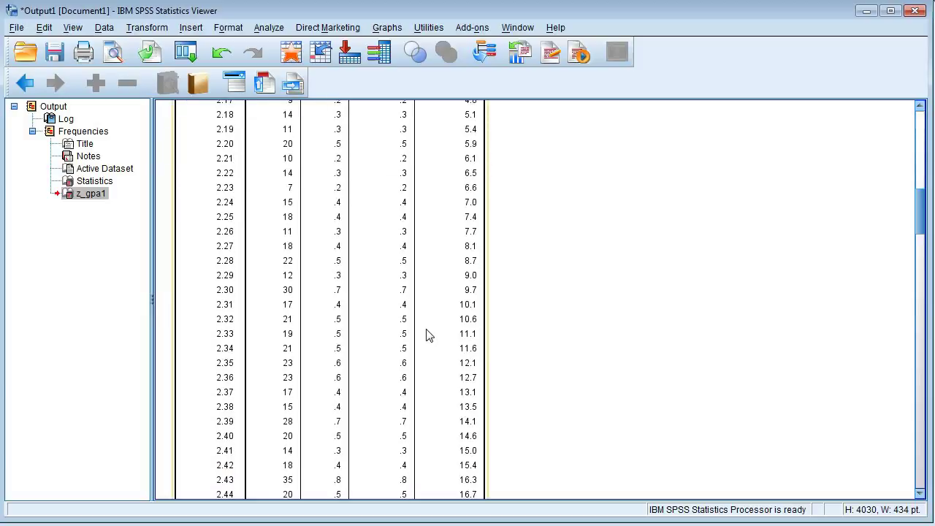
pyautogui.scroll(-20, 430, 335)
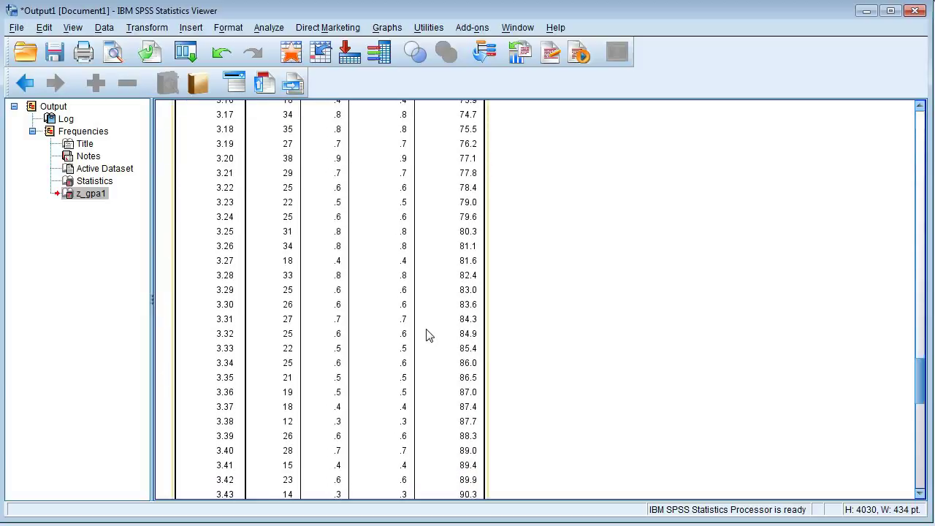
pyautogui.scroll(-8, 430, 335)
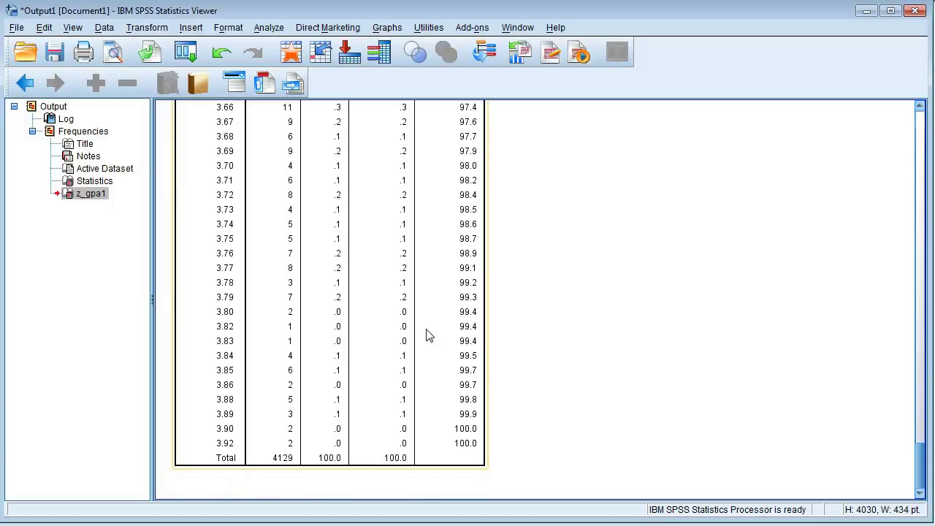
pyautogui.scroll(20, 430, 335)
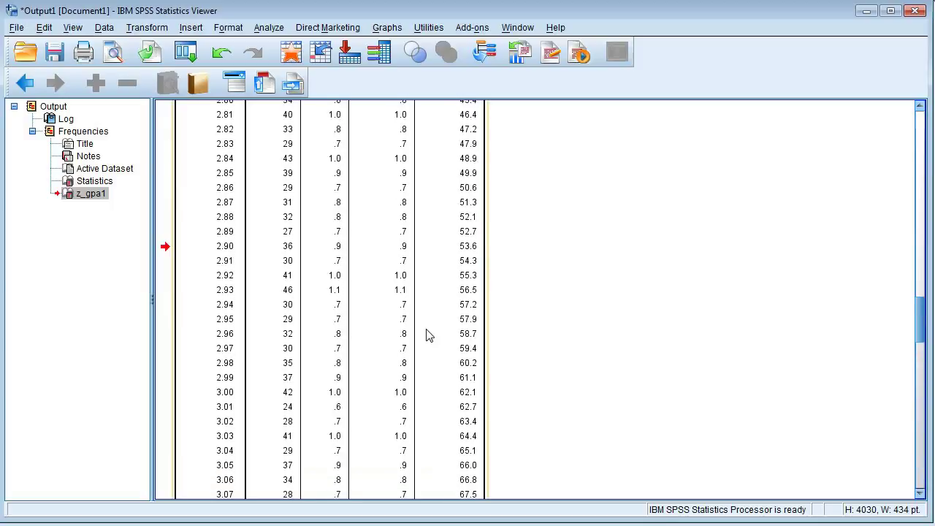
pyautogui.scroll(15, 430, 335)
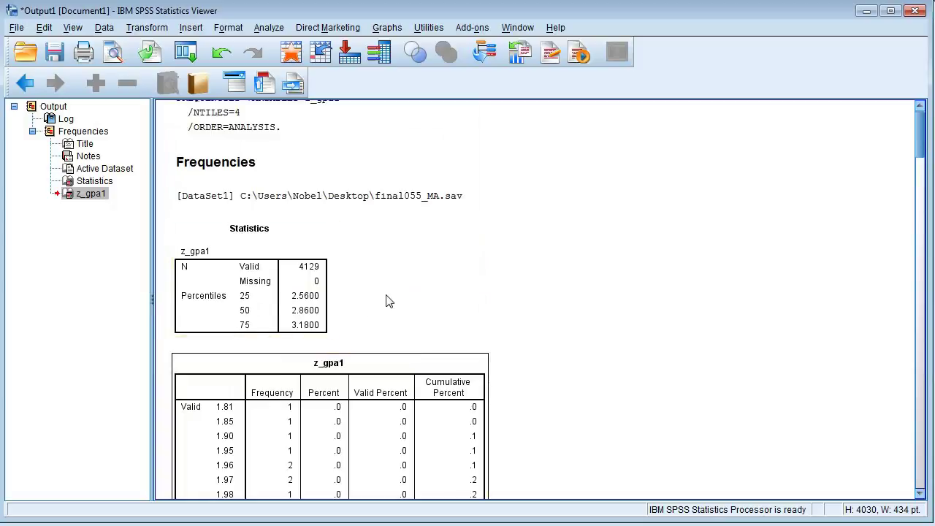
# Step: Reopen the Frequencies analysis of z_gpa1 and replace the quartiles with cut points for 5 equal groups
pyautogui.click(268, 29)
pyautogui.moveTo(289, 64)
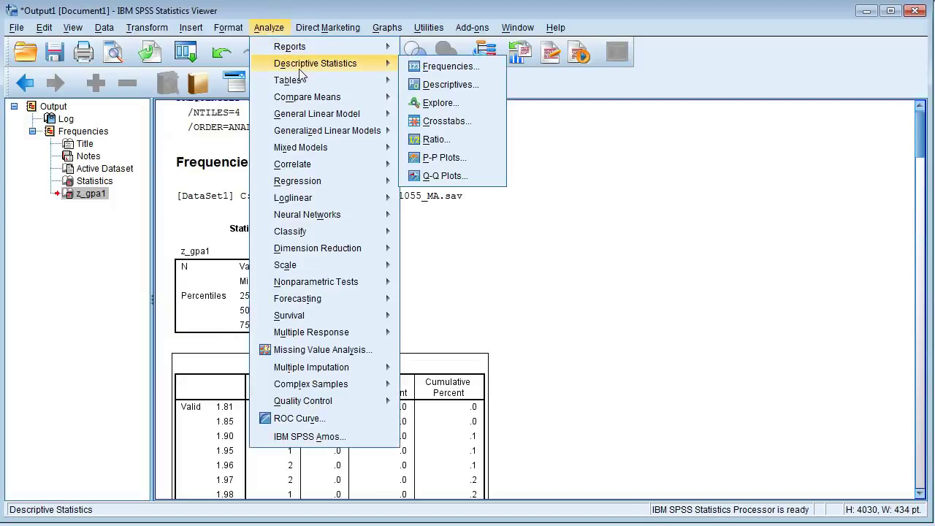
pyautogui.click(458, 70)
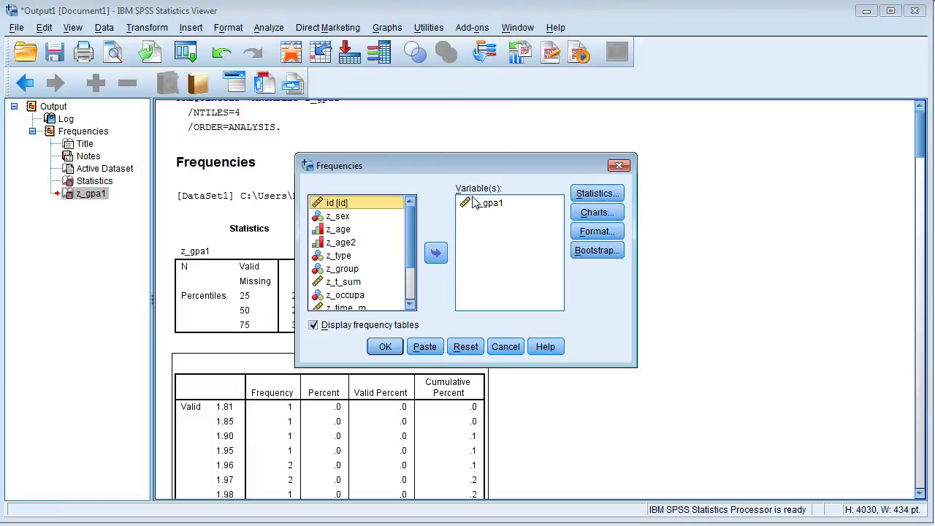
pyautogui.click(596, 196)
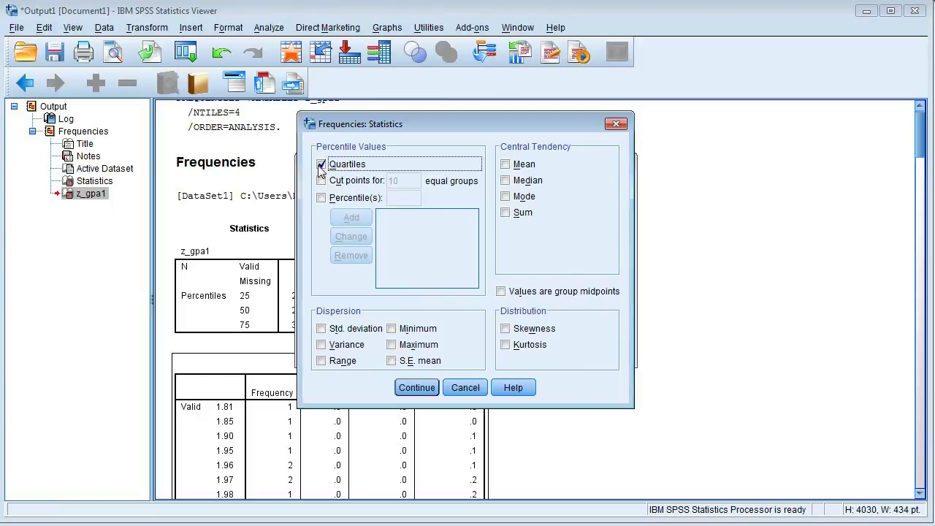
pyautogui.click(321, 167)
pyautogui.click(321, 181)
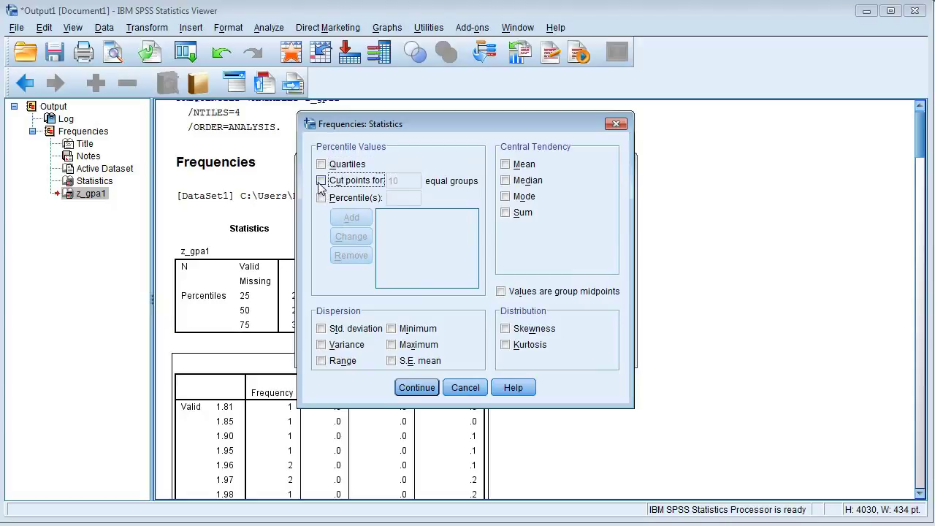
pyautogui.moveTo(410, 183); pyautogui.dragTo(386, 186)
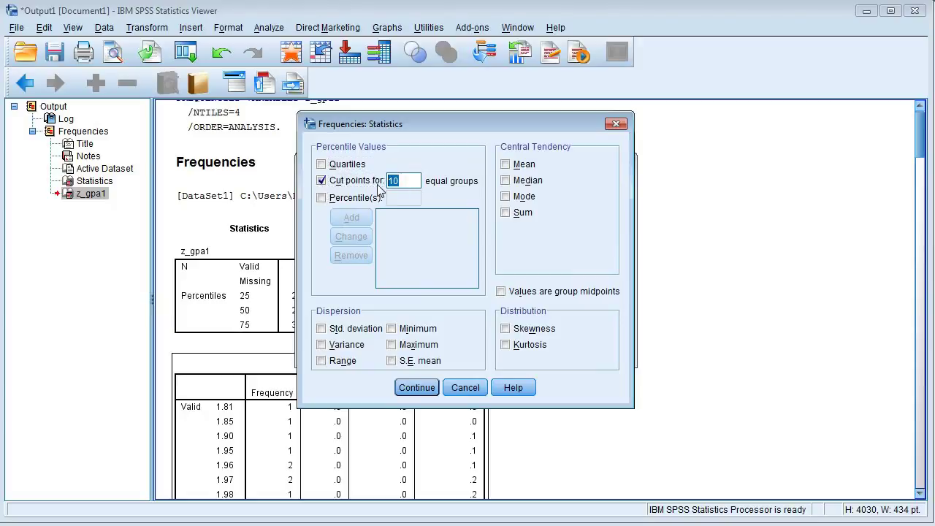
pyautogui.write('5')
pyautogui.click(417, 389)
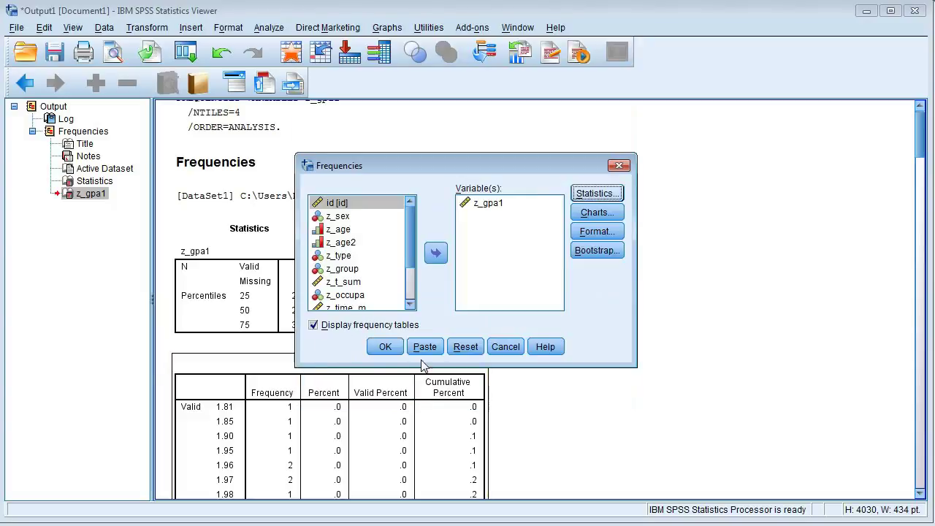
# Step: Run the z_gpa1 Frequencies analysis without frequency tables and review the percentile cut points in the output
pyautogui.click(313, 327)
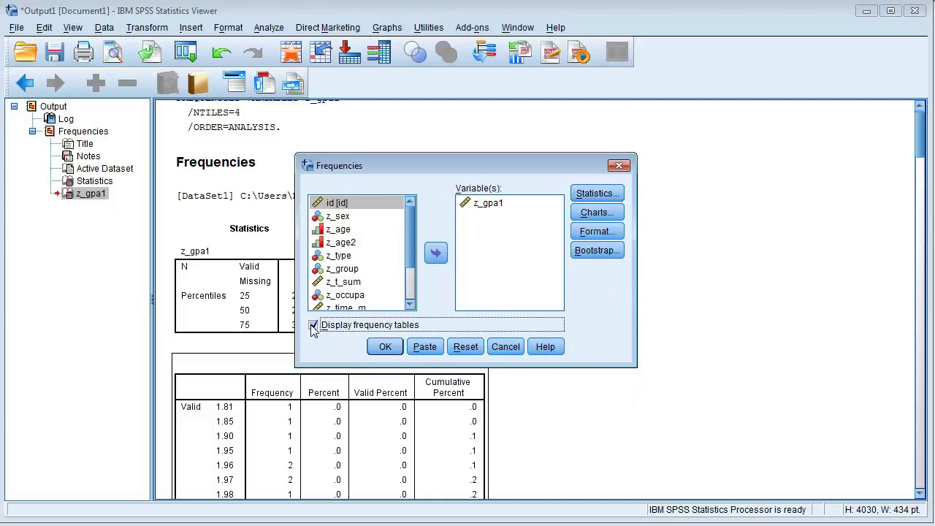
pyautogui.click(313, 326)
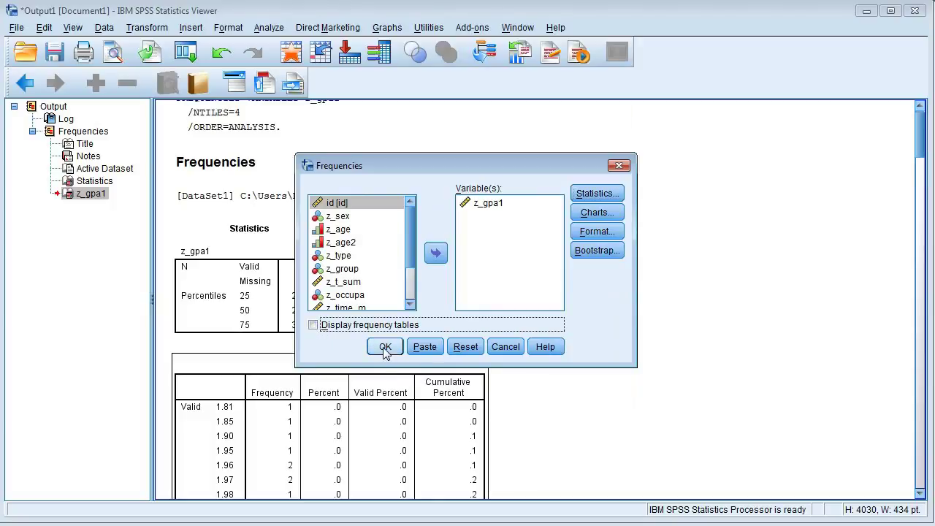
pyautogui.click(385, 348)
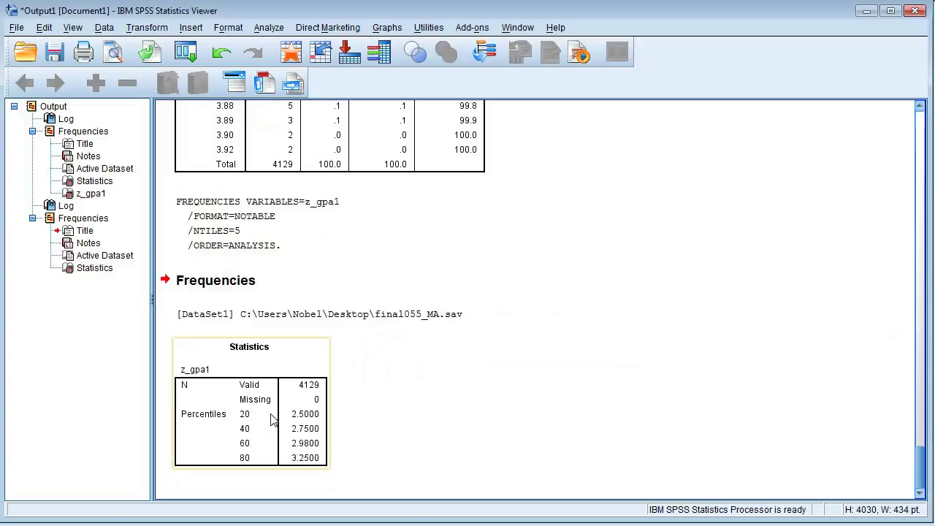
pyautogui.click(369, 353)
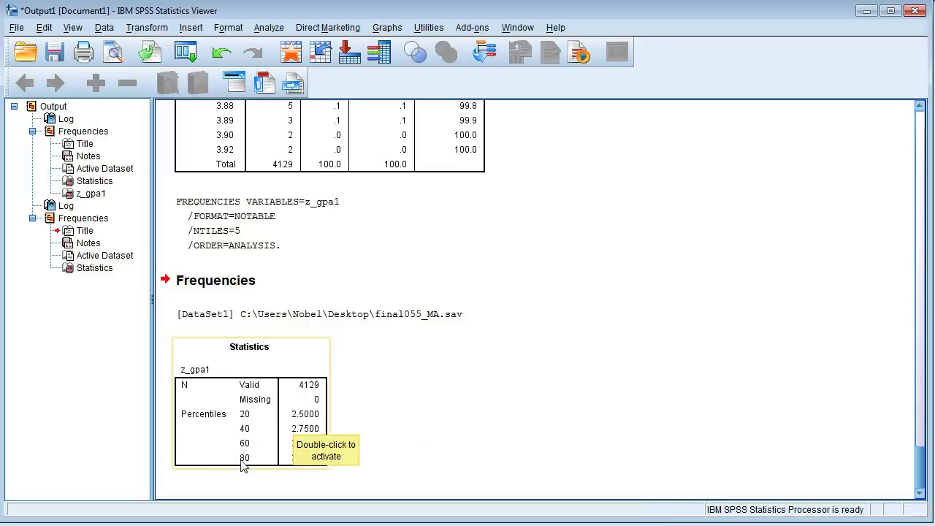
pyautogui.scroll(3, 402, 448)
pyautogui.scroll(-3, 384, 444)
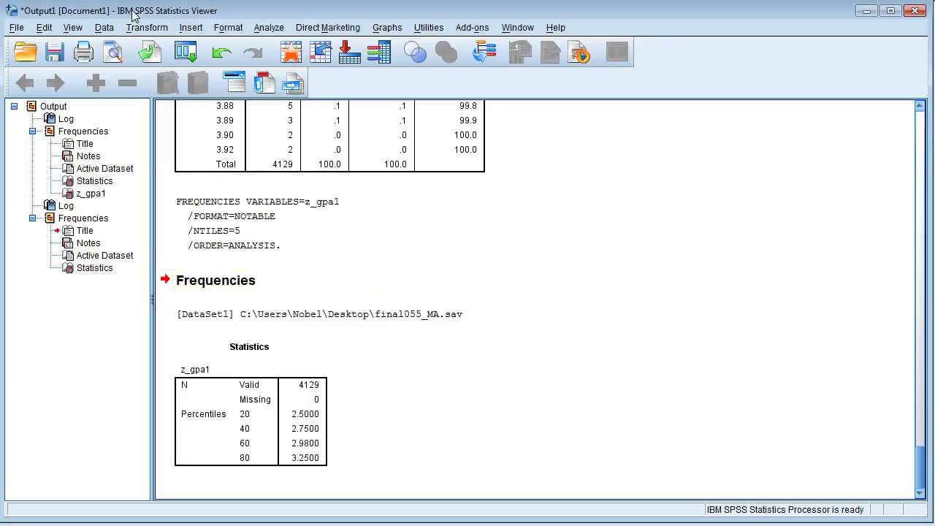
# Step: Set up a recode of z_gpa1 into a different variable with the output name gpa_group
pyautogui.click(143, 31)
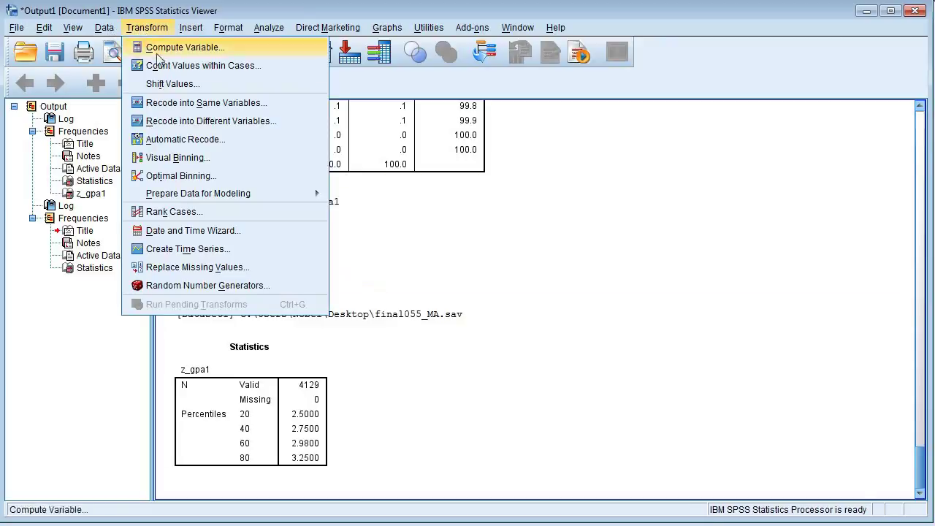
pyautogui.click(243, 129)
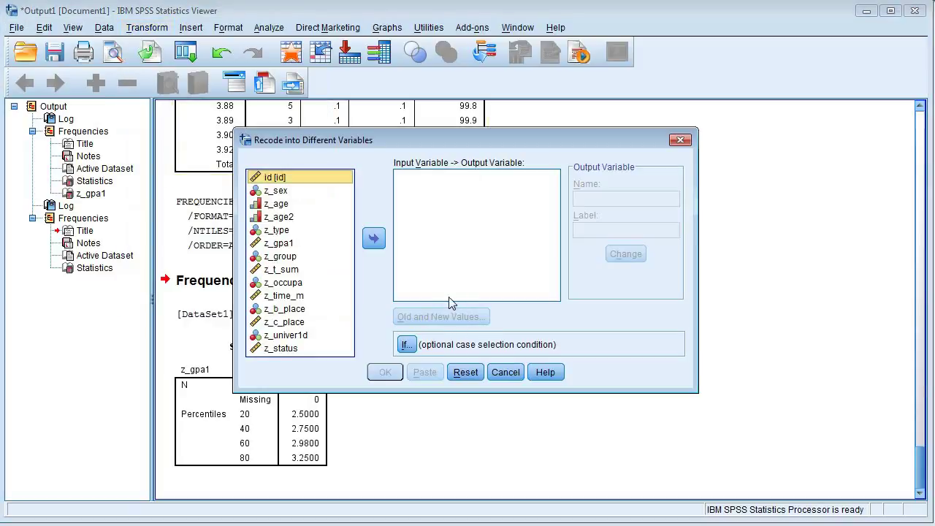
pyautogui.click(278, 244)
pyautogui.click(374, 236)
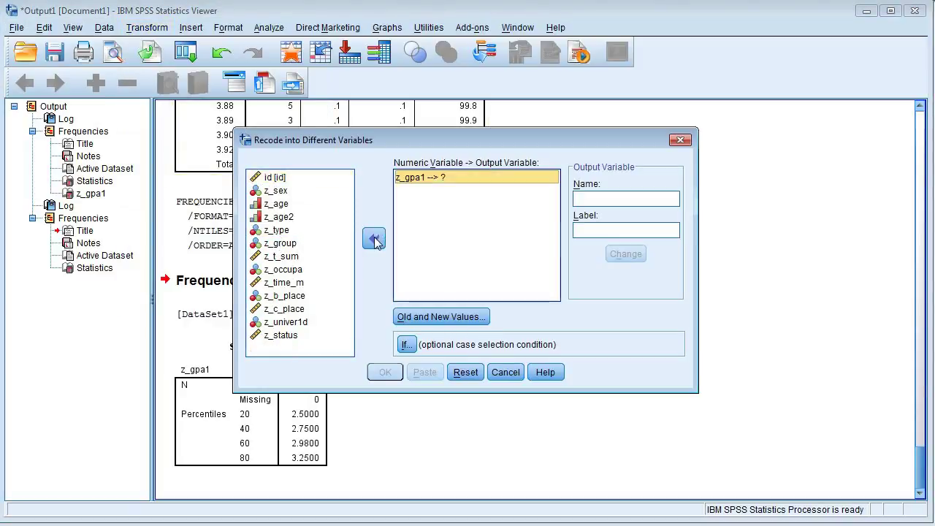
pyautogui.click(589, 196)
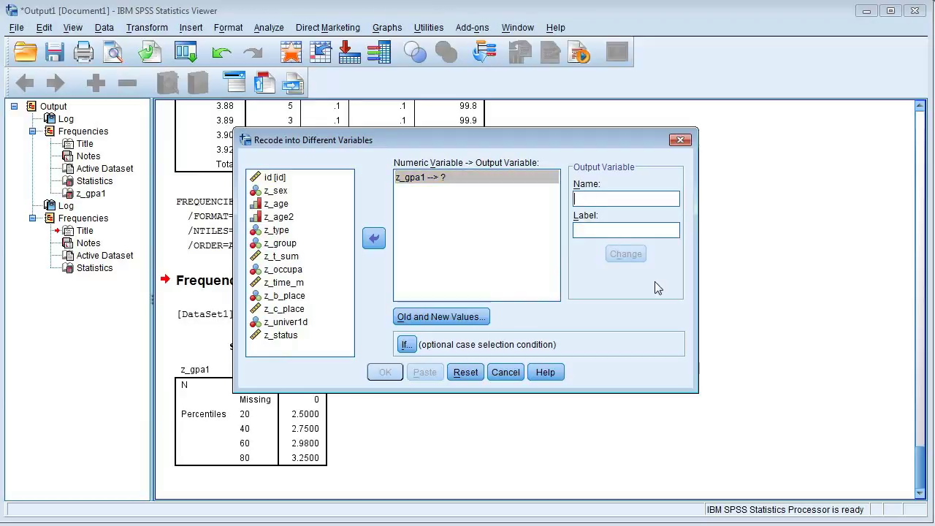
pyautogui.write('gp')
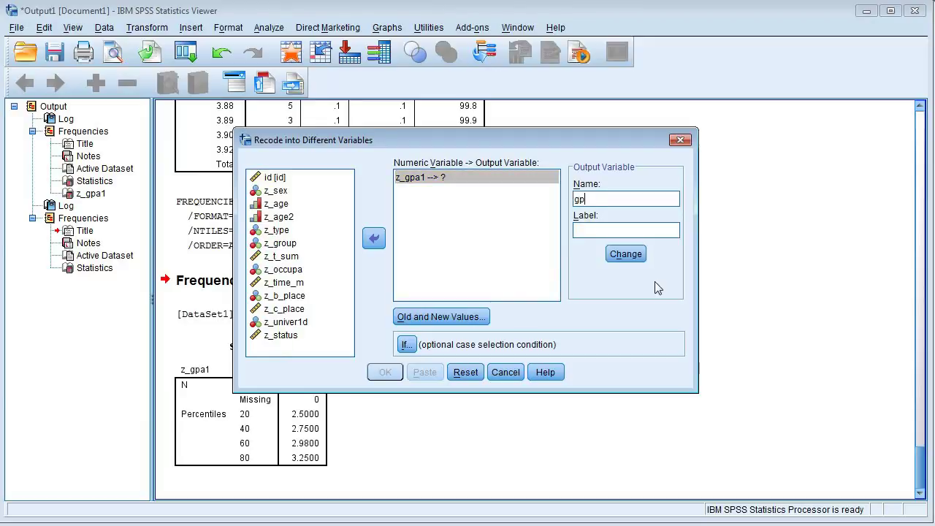
pyautogui.write('a_group')
pyautogui.click(626, 254)
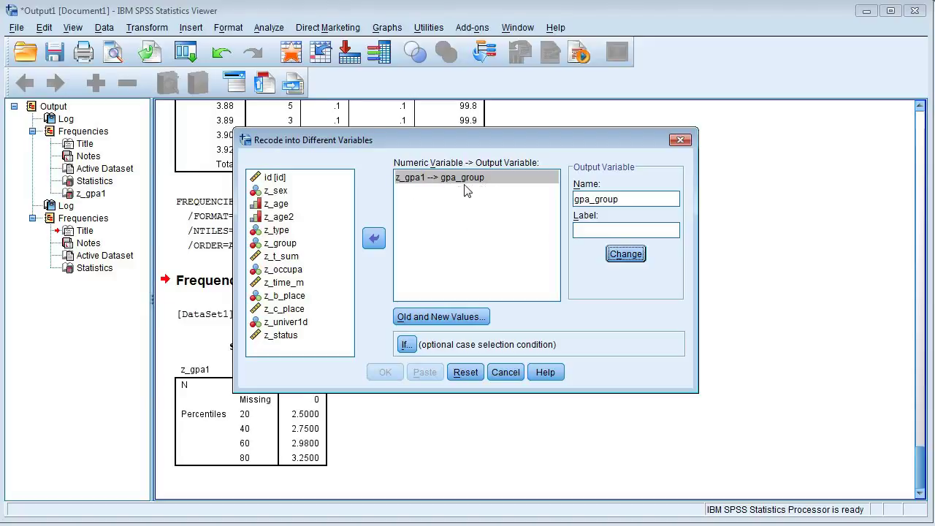
# Step: In the old and new values, add a rule that recodes the lowest value through 2.50 to 1
pyautogui.click(436, 318)
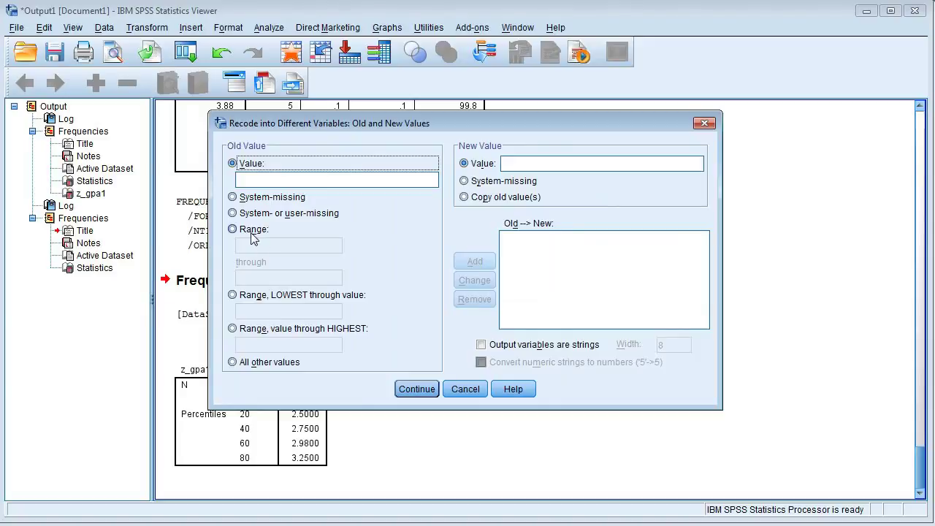
pyautogui.moveTo(366, 123); pyautogui.dragTo(463, 96)
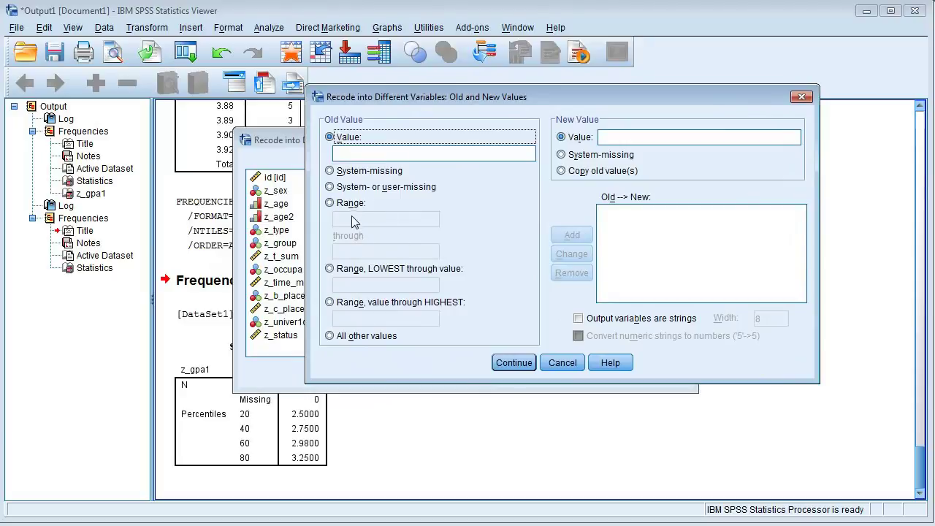
pyautogui.click(350, 271)
pyautogui.click(353, 284)
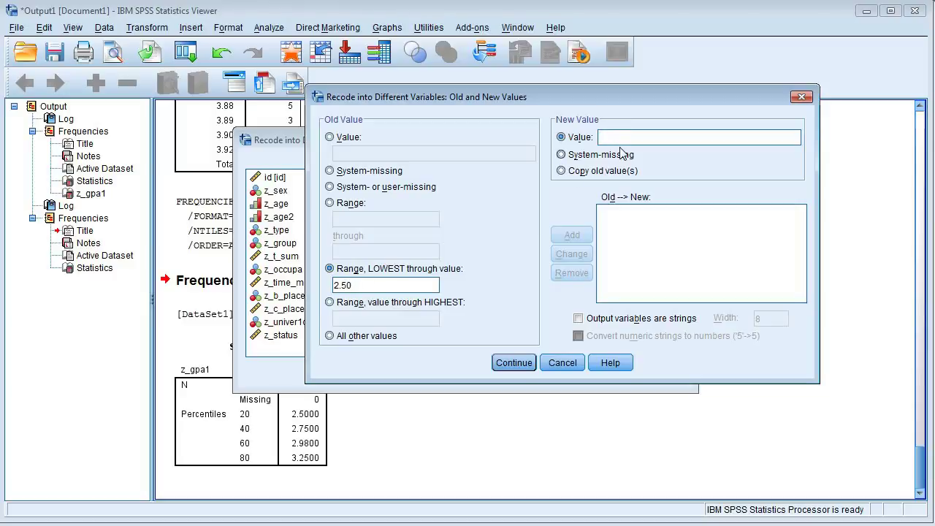
pyautogui.write('1')
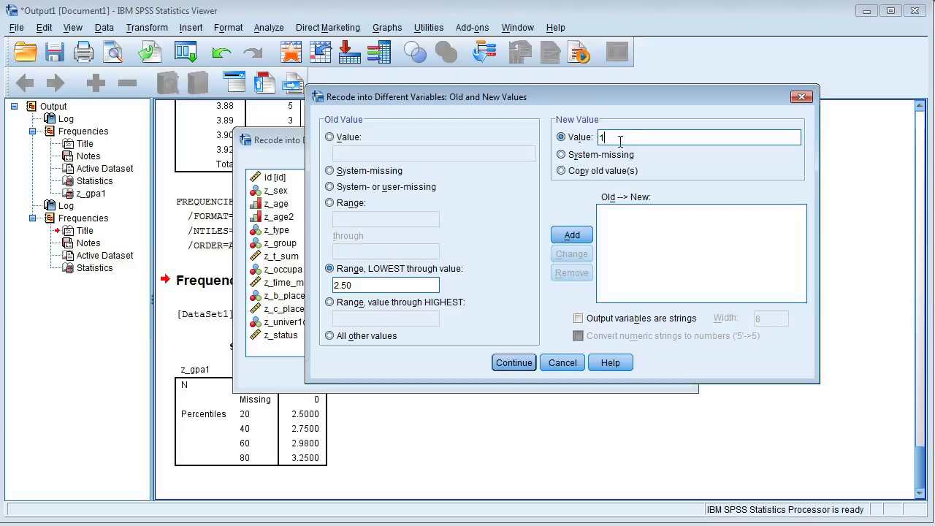
pyautogui.click(564, 235)
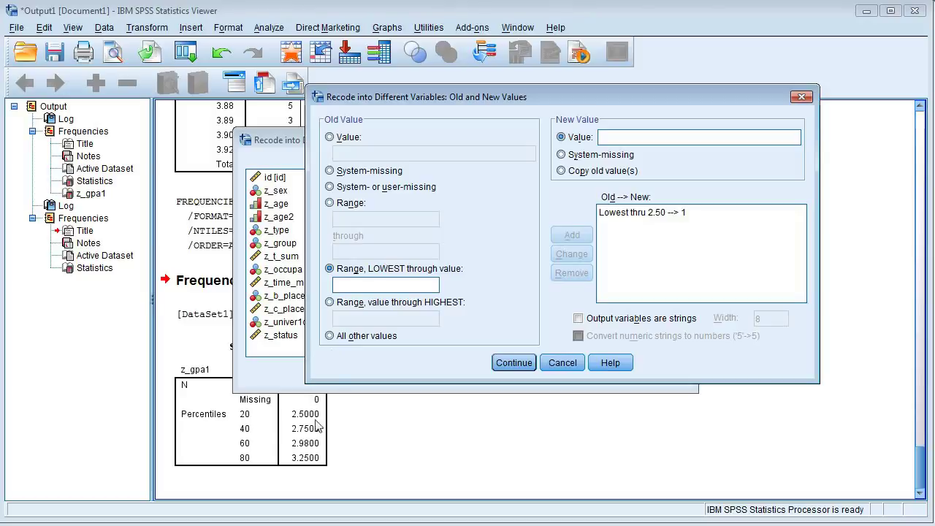
# Step: Add a recode rule that turns the range 2.51 through 2.75 into the new value 2
pyautogui.click(355, 204)
pyautogui.click(355, 223)
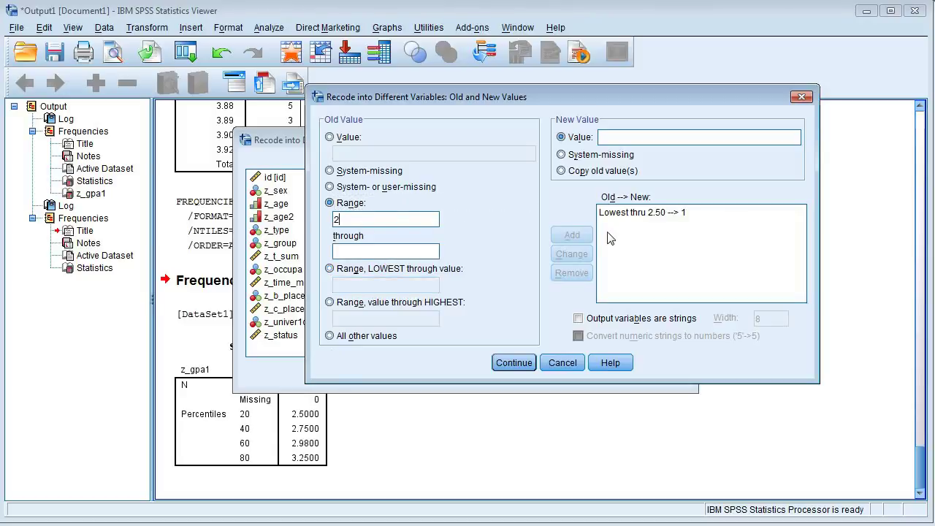
pyautogui.write('2.51')
pyautogui.click(631, 137)
pyautogui.write('2')
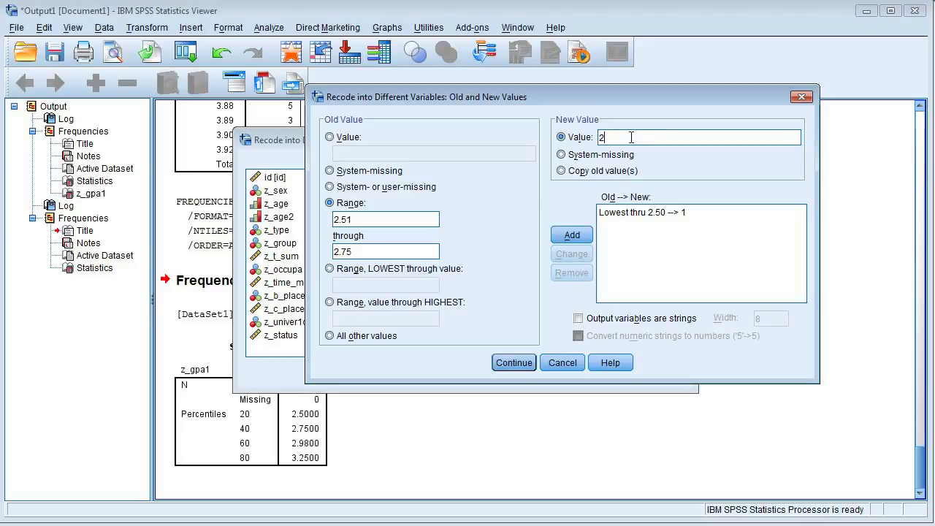
pyautogui.click(568, 237)
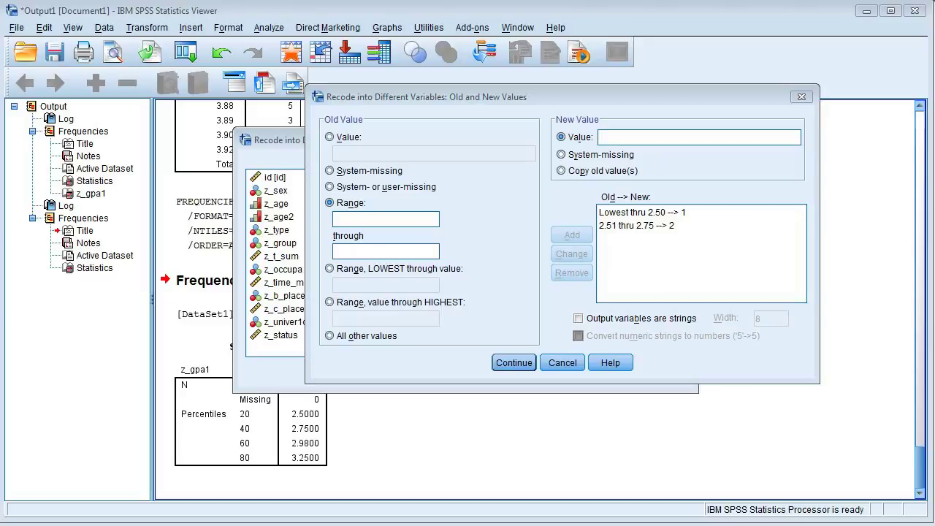
# Step: Add a recode rule that turns the range 2.76 through 2.99 into the new value 3
pyautogui.click(344, 217)
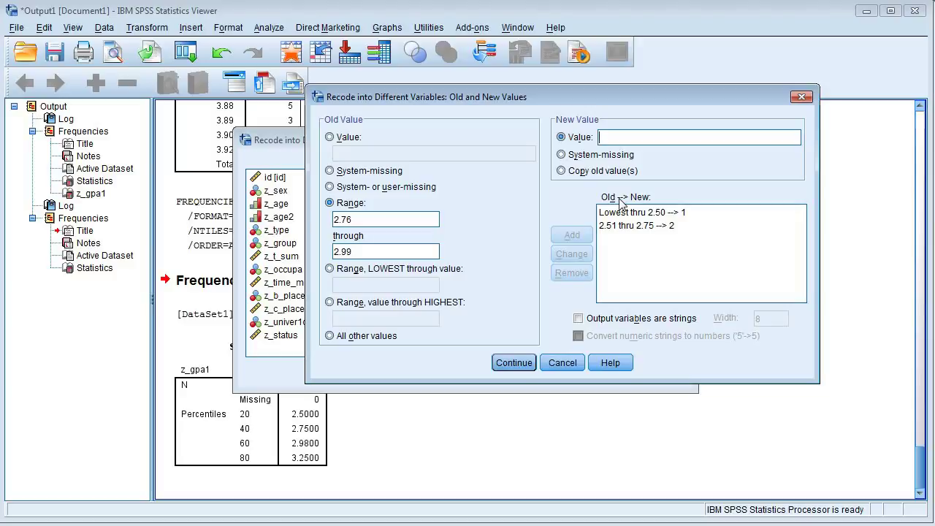
pyautogui.write('3')
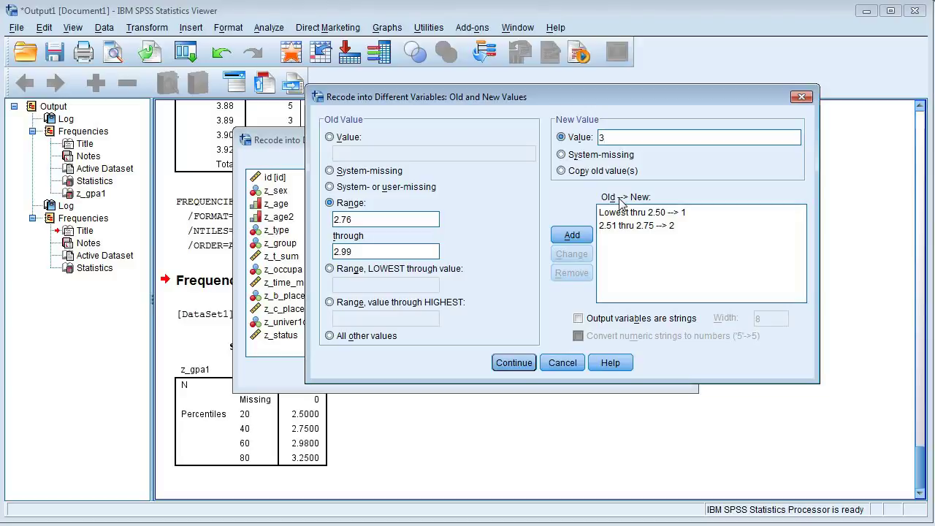
pyautogui.click(576, 237)
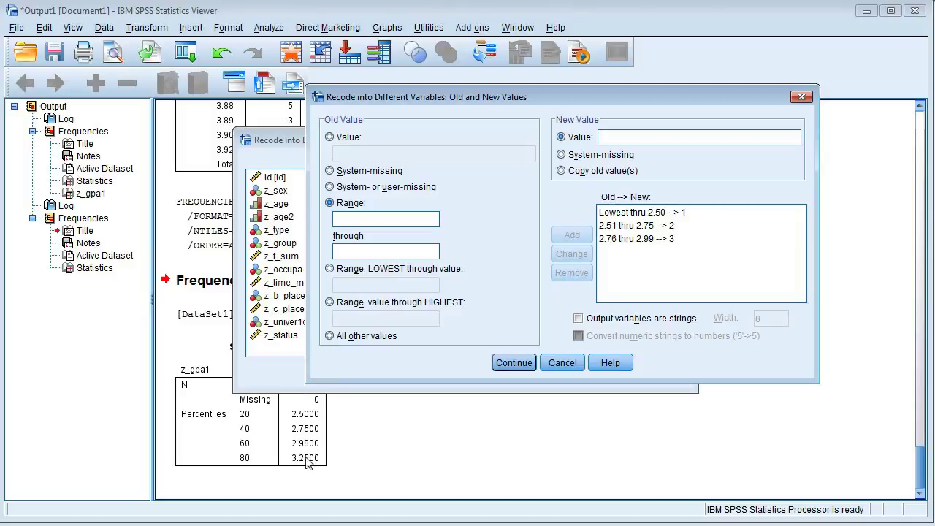
# Step: Add a recode rule that turns the range 3.00 through 3.25 into the new value 4
pyautogui.click(352, 208)
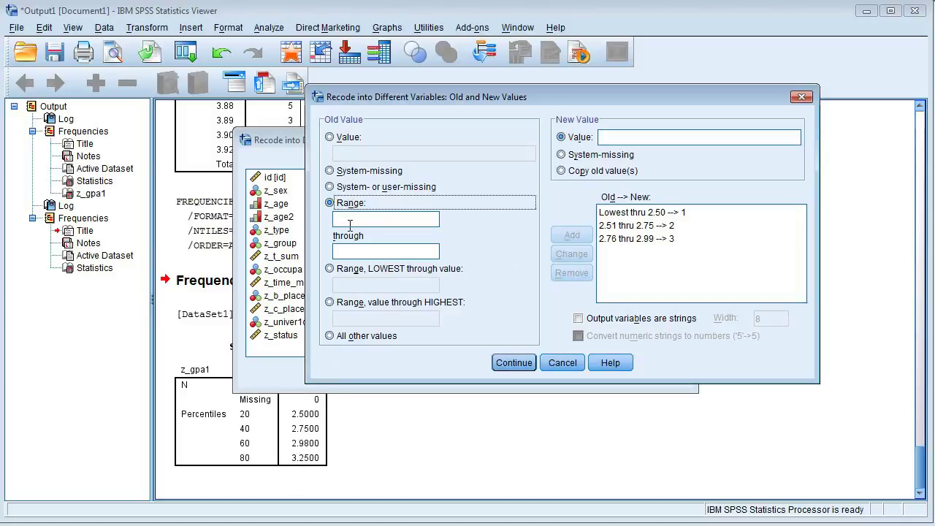
pyautogui.click(350, 220)
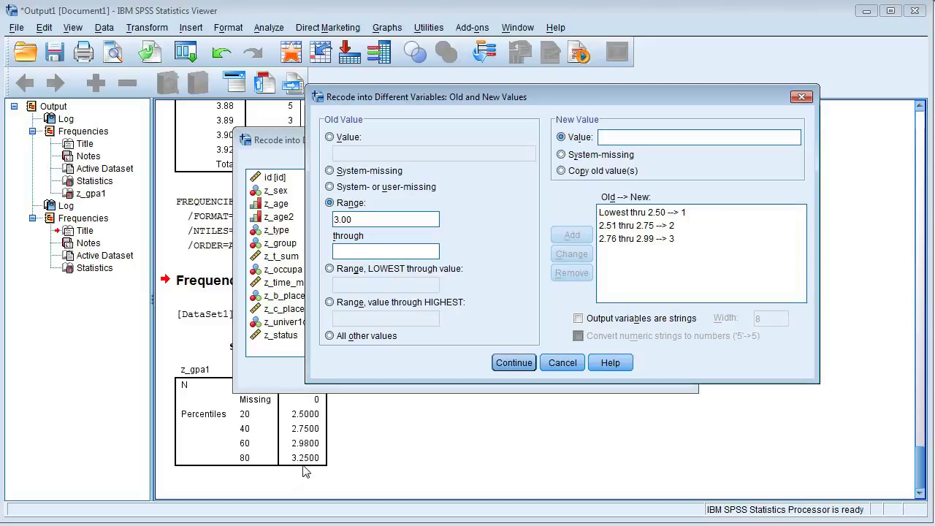
pyautogui.click(398, 252)
pyautogui.click(644, 137)
pyautogui.write('4')
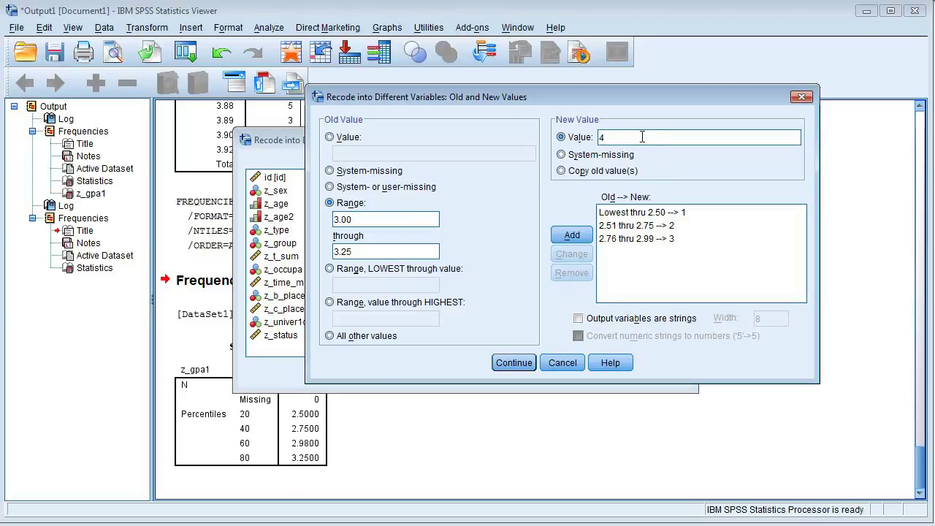
pyautogui.click(572, 235)
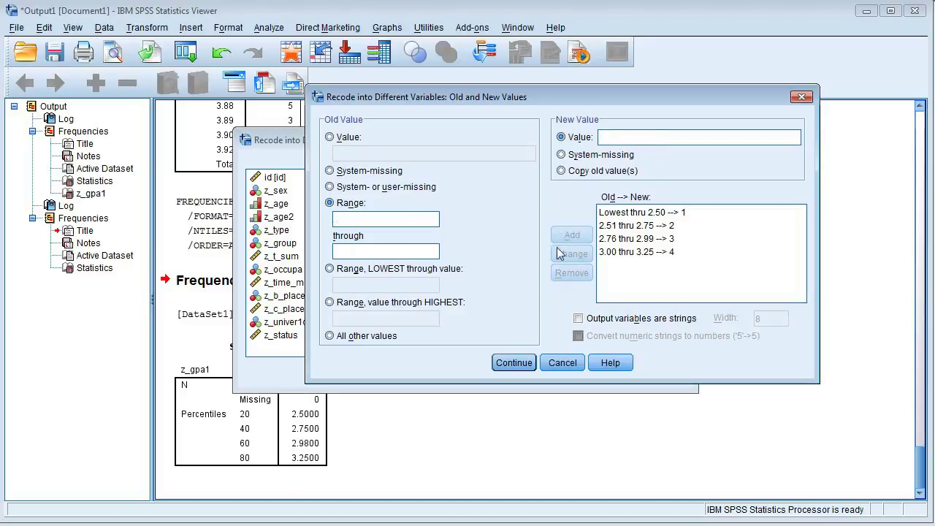
# Step: Add a recode rule that turns 3.26 through the highest value into 5 and accept the set of rules
pyautogui.click(349, 304)
pyautogui.click(350, 318)
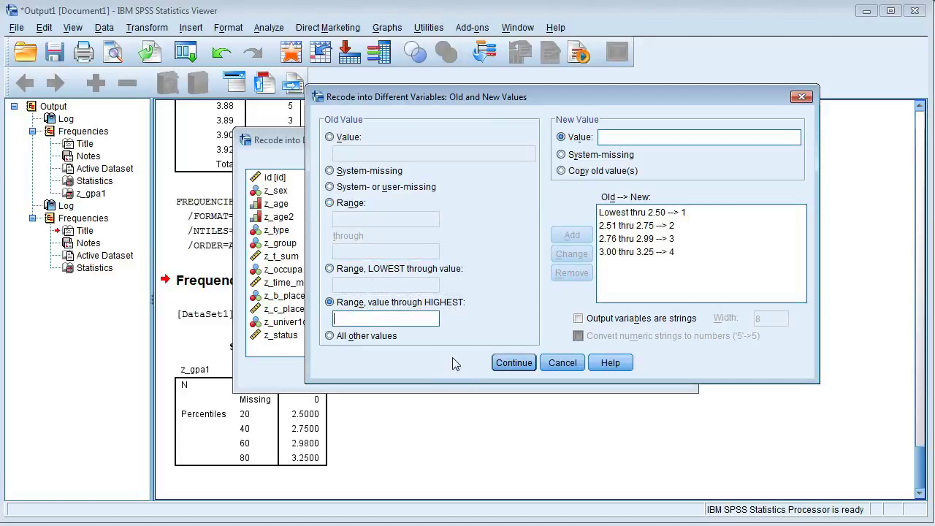
pyautogui.write('3.26')
pyautogui.click(612, 136)
pyautogui.write('5')
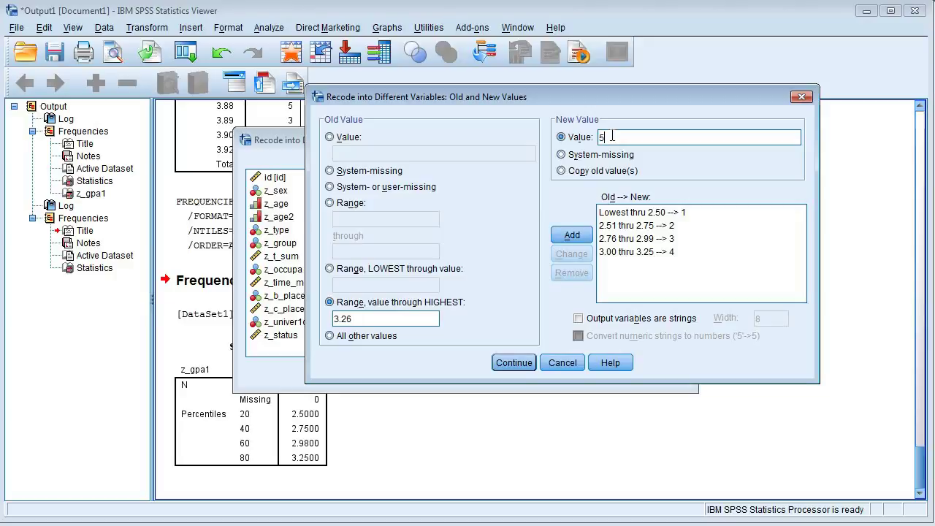
pyautogui.click(572, 235)
pyautogui.click(520, 362)
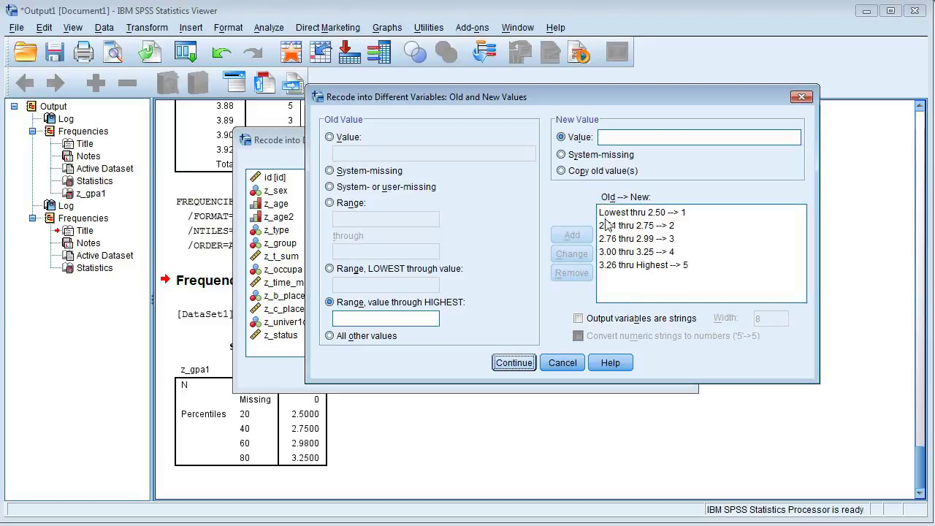
# Step: Accept the old and new values and run the recode of z_gpa1 into gpa_group
pyautogui.click(515, 363)
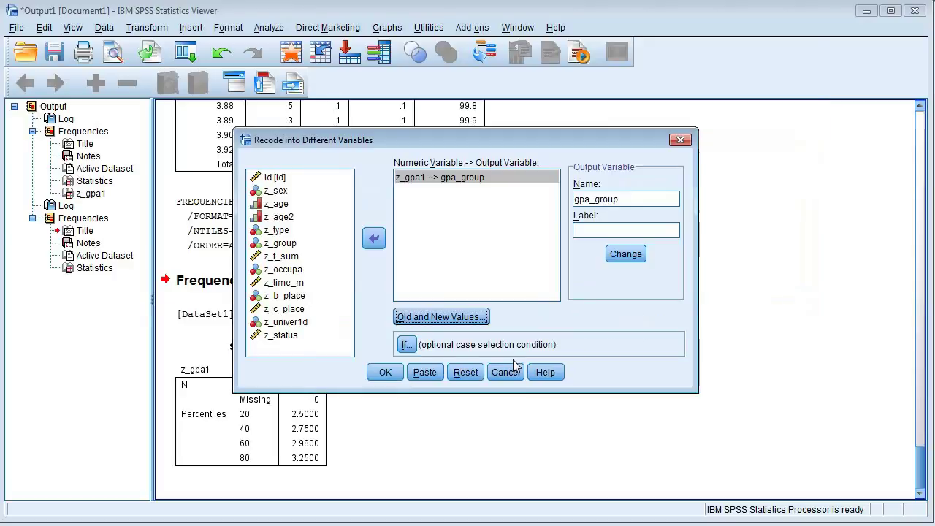
pyautogui.click(386, 373)
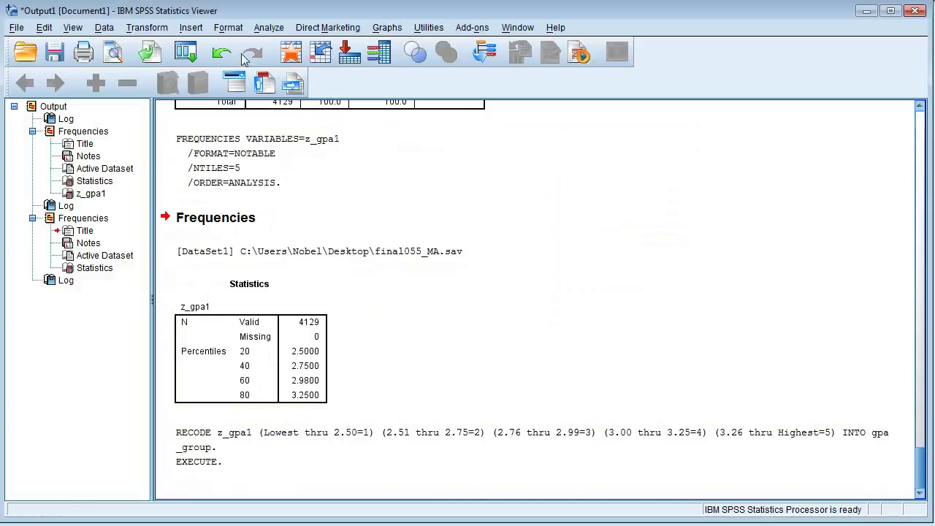
# Step: Set up a new Frequencies analysis, replacing z_gpa1 with gpa_group as the variable to analyse
pyautogui.click(269, 27)
pyautogui.moveTo(292, 65)
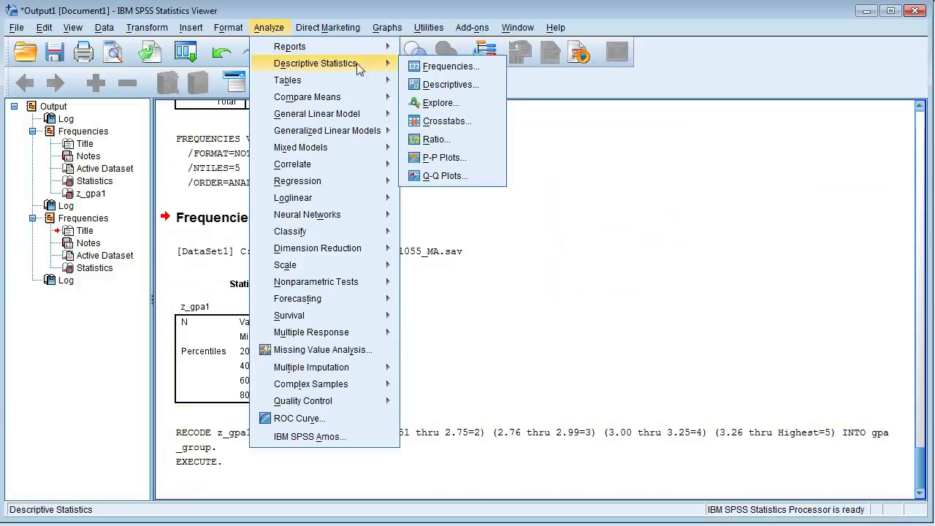
pyautogui.click(448, 67)
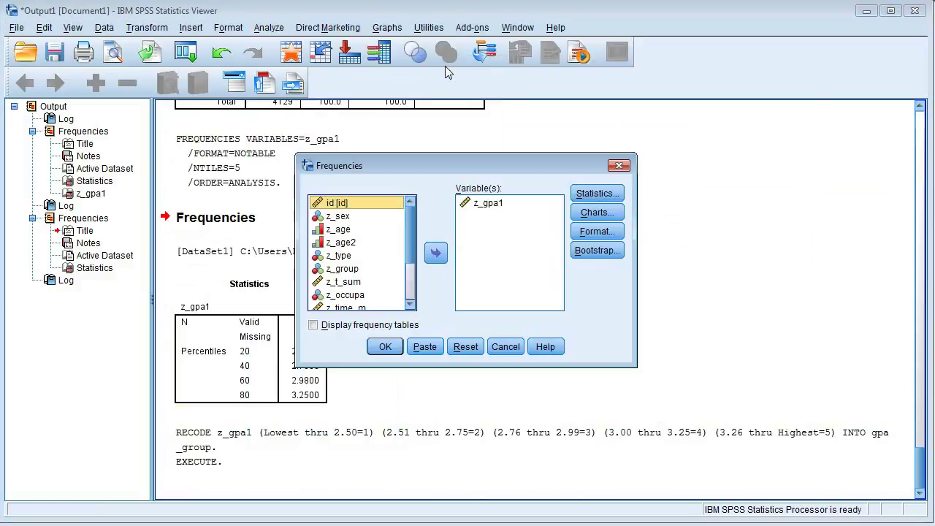
pyautogui.click(477, 205)
pyautogui.click(436, 253)
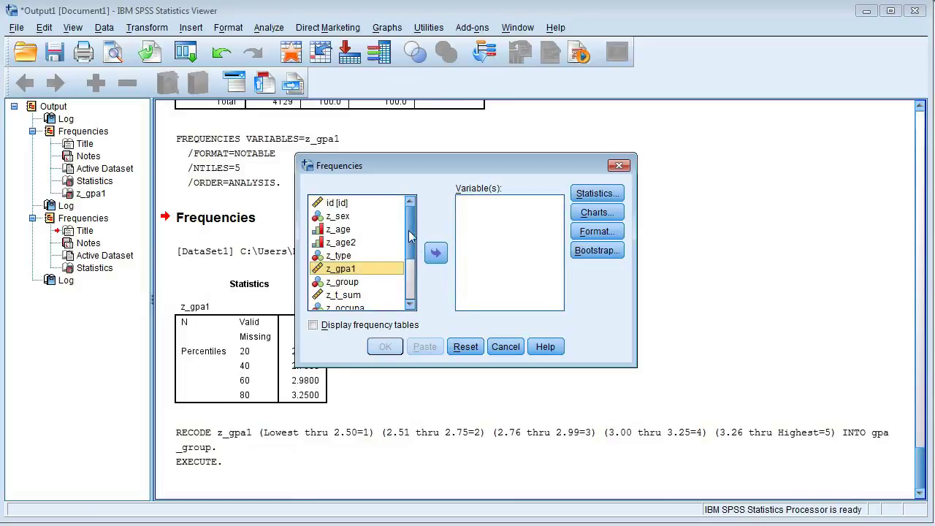
pyautogui.moveTo(410, 234); pyautogui.dragTo(412, 310)
pyautogui.click(333, 304)
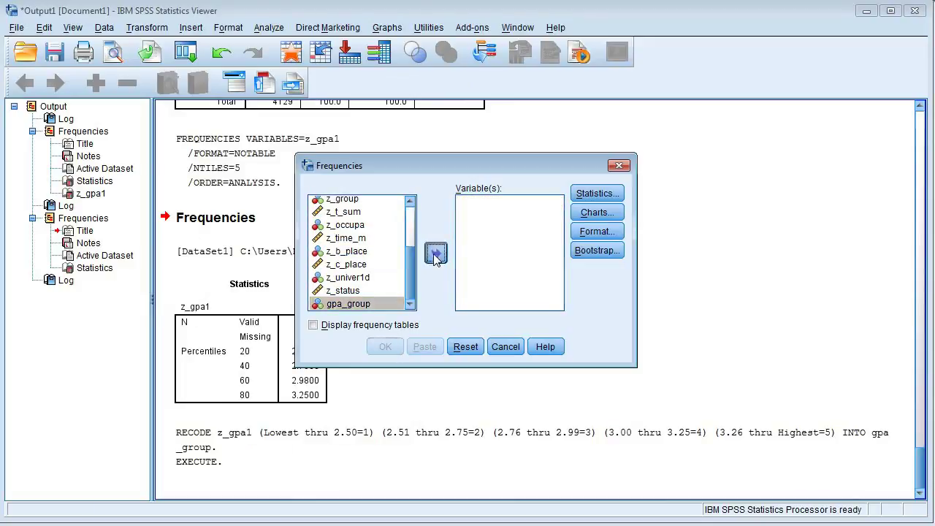
pyautogui.click(436, 253)
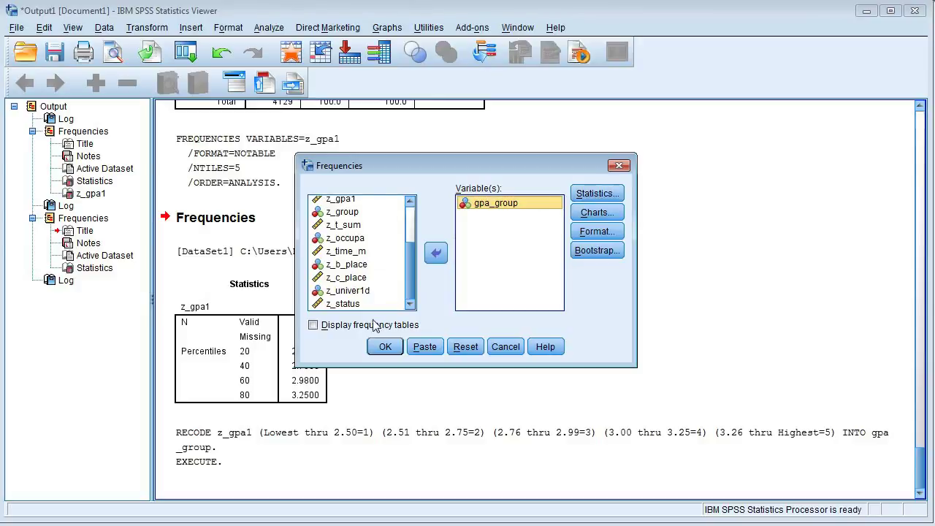
# Step: Enable frequency tables, turn off the cut points for equal groups, and run the Frequencies analysis for gpa_group
pyautogui.click(322, 324)
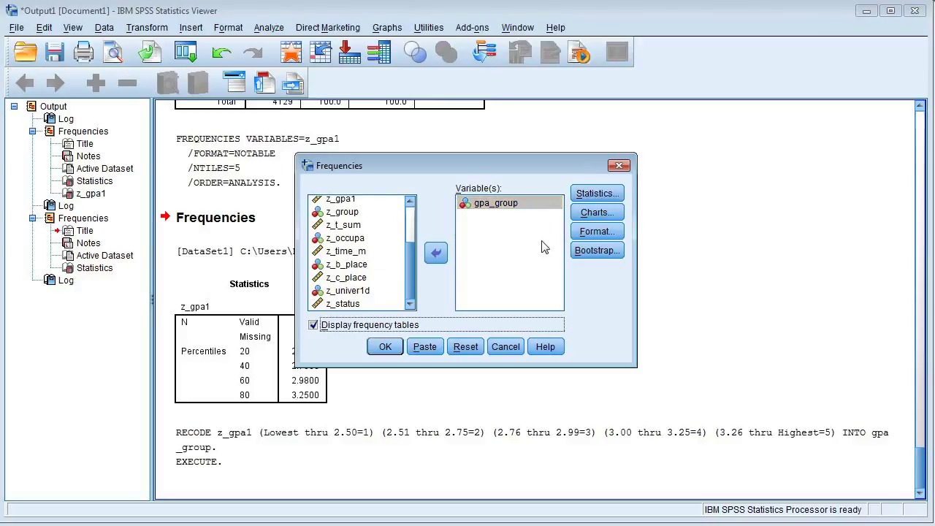
pyautogui.click(590, 194)
pyautogui.click(341, 185)
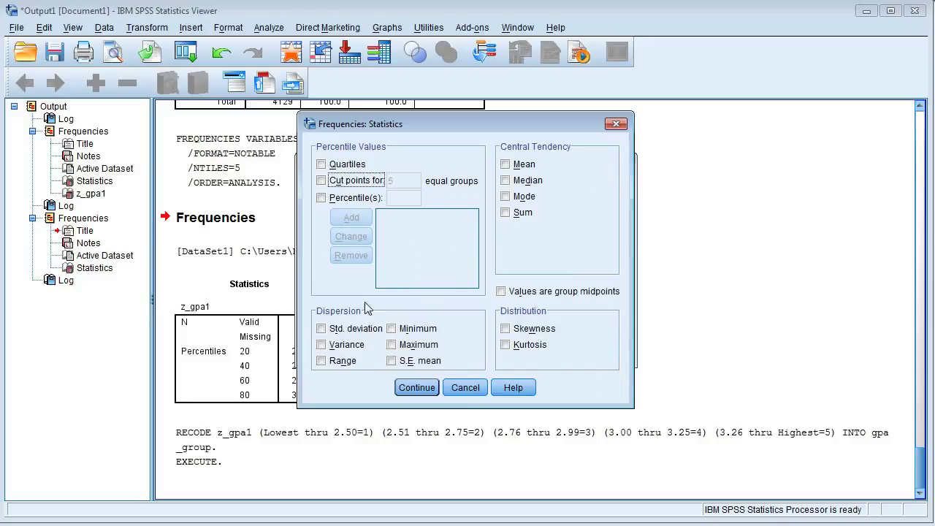
pyautogui.click(413, 387)
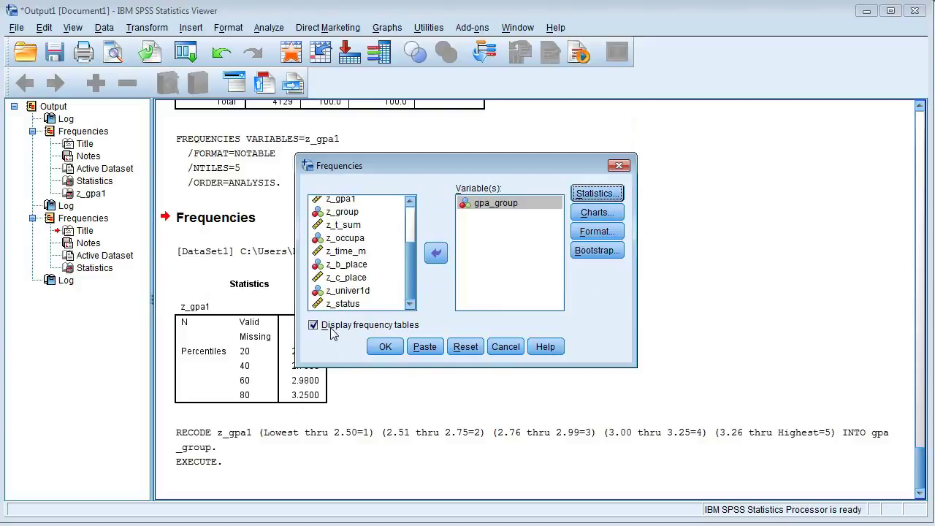
pyautogui.click(390, 349)
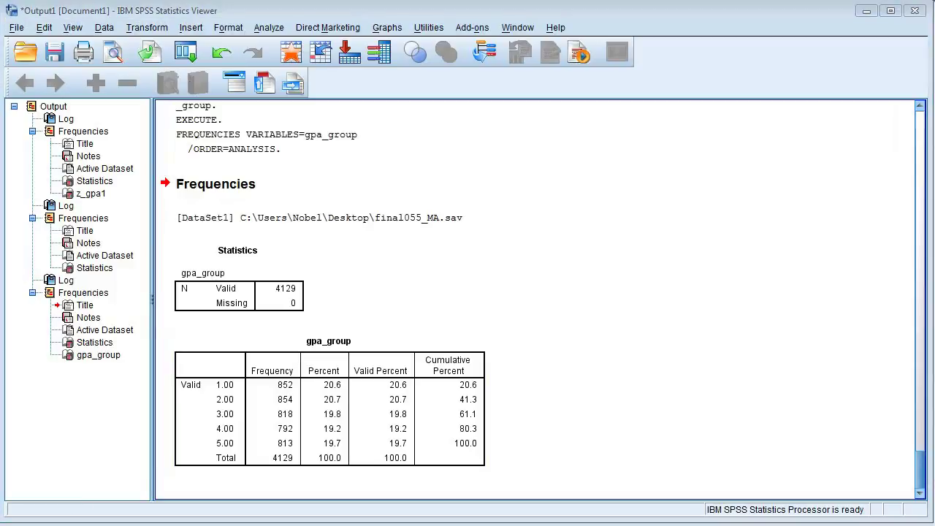
# Step: In the Data Editor, open the value labels of gpa_group and label value 1 as "2.50 & lower"
pyautogui.hotkey('alt', 'Tab')
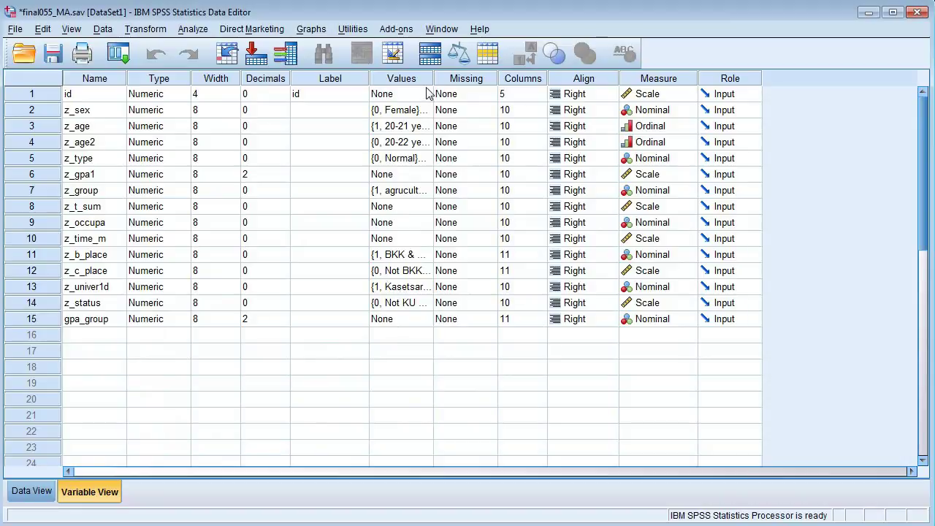
pyautogui.click(431, 323)
pyautogui.click(431, 320)
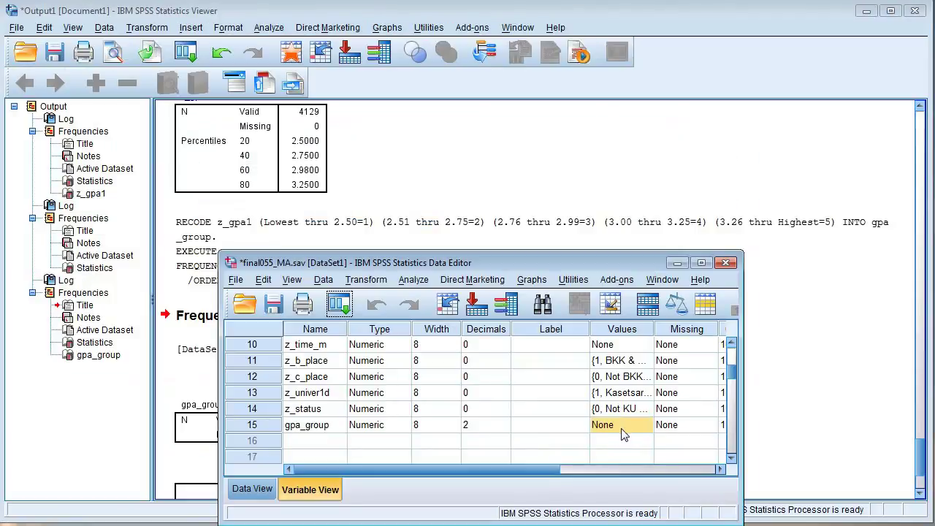
pyautogui.click(621, 432)
pyautogui.click(646, 432)
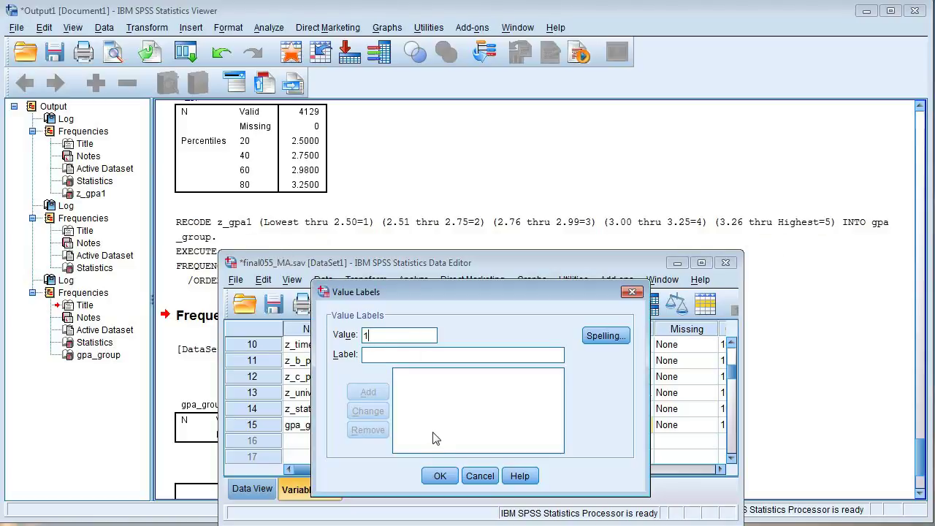
pyautogui.click(386, 356)
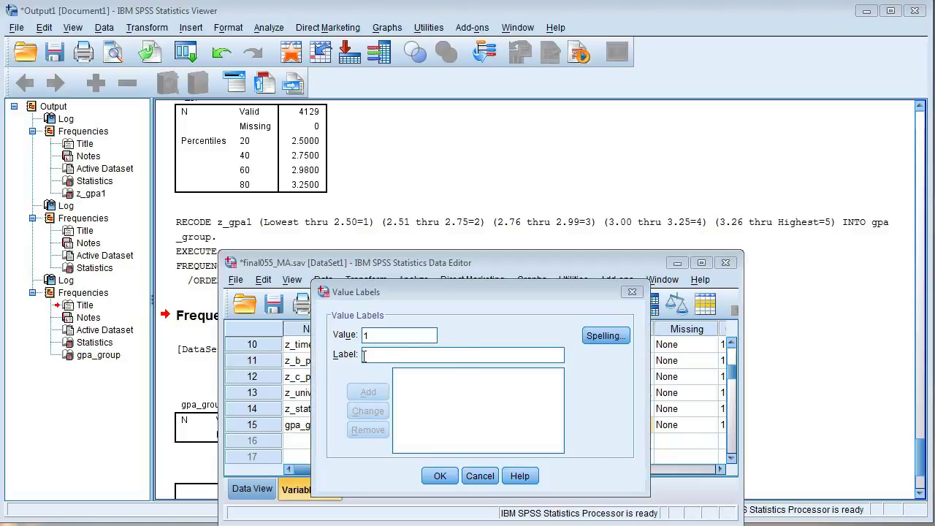
pyautogui.click(373, 385)
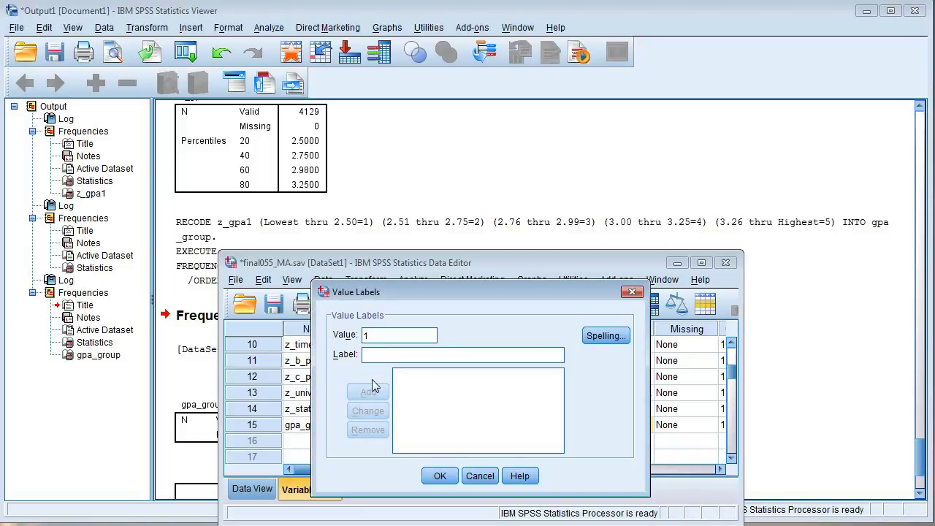
pyautogui.write('2.50 & lower')
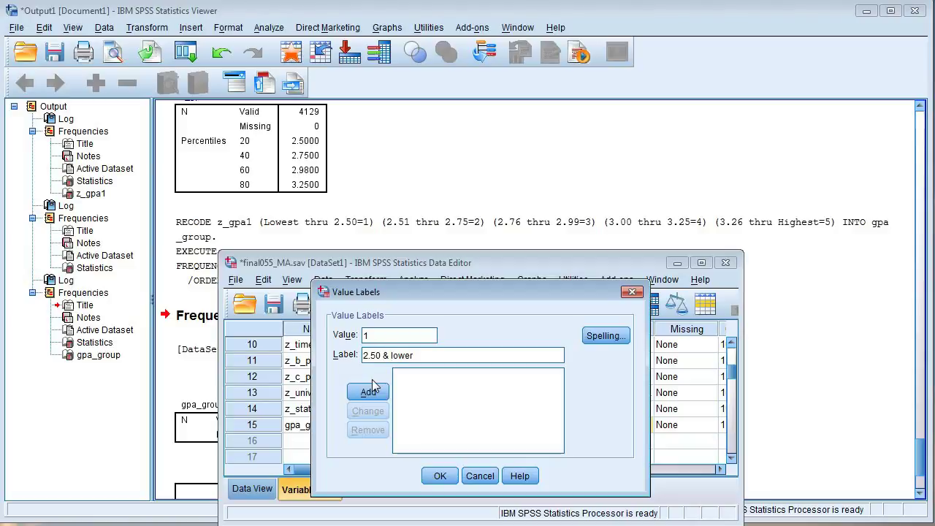
pyautogui.click(368, 399)
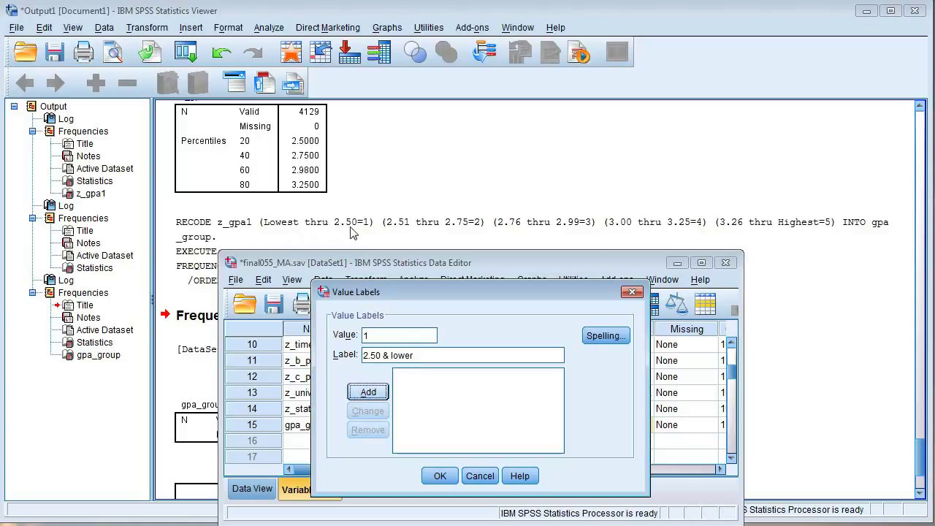
pyautogui.click(368, 392)
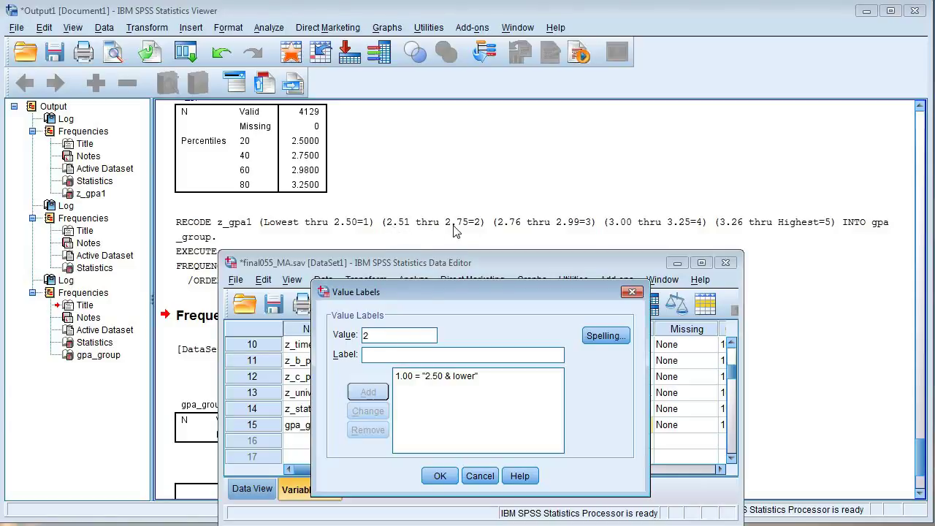
# Step: Add the value label "2.51-2.75" for value 2 of gpa_group
pyautogui.click(379, 354)
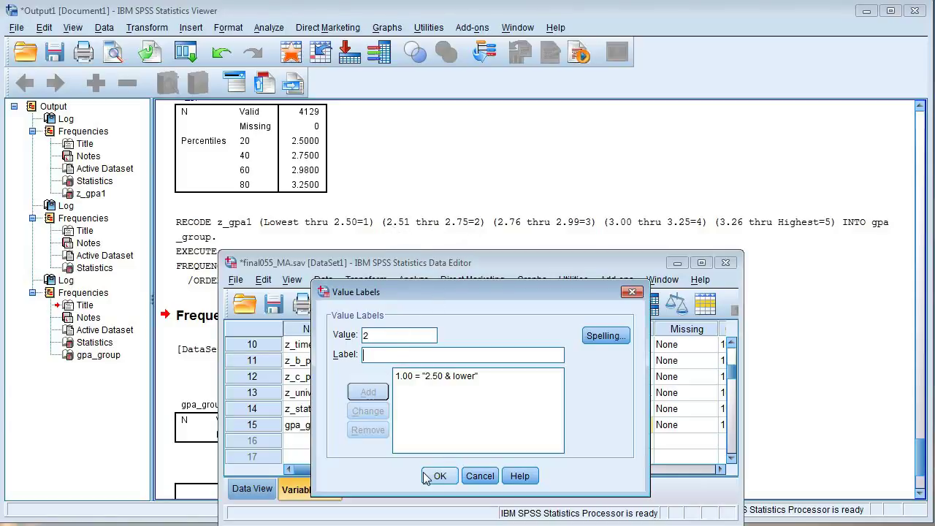
pyautogui.write('2.')
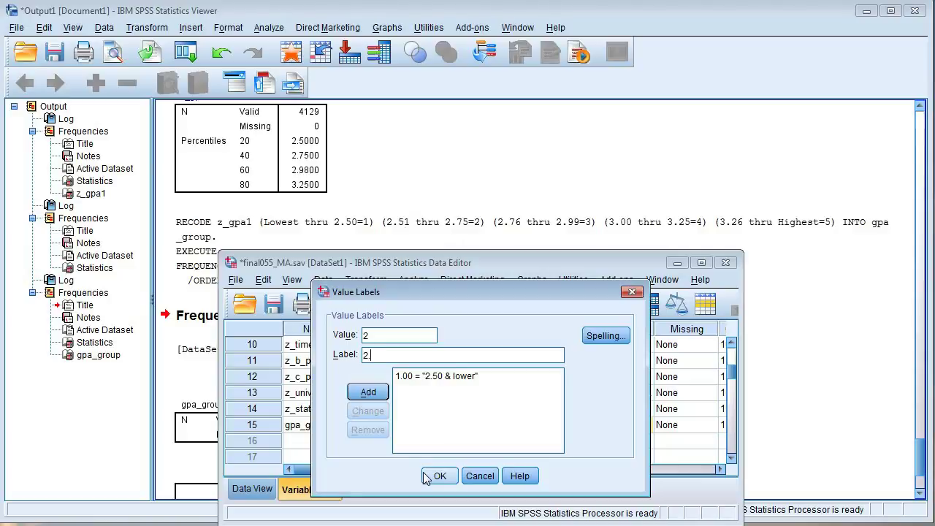
pyautogui.write('51-2.75')
pyautogui.click(369, 394)
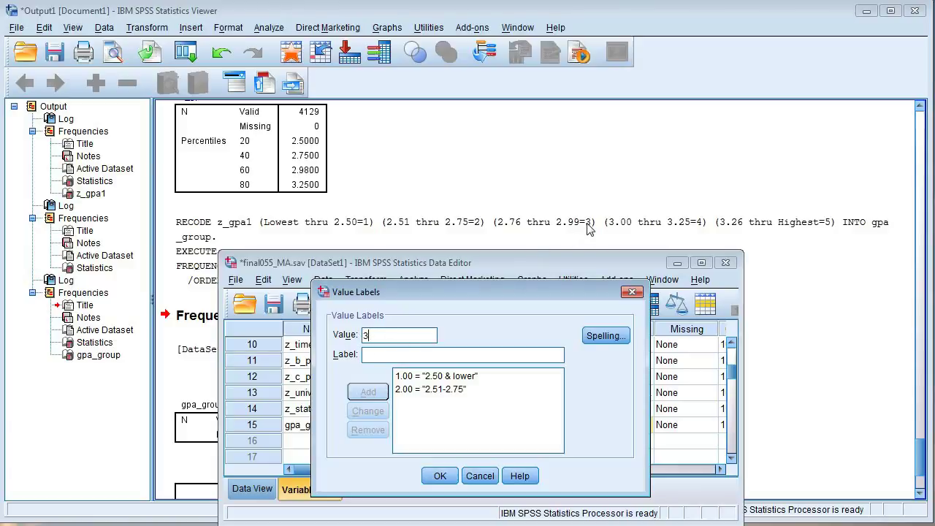
# Step: Add the value label "2.76-2.99" for value 3 of gpa_group
pyautogui.click(370, 357)
pyautogui.write('2.76-2.99')
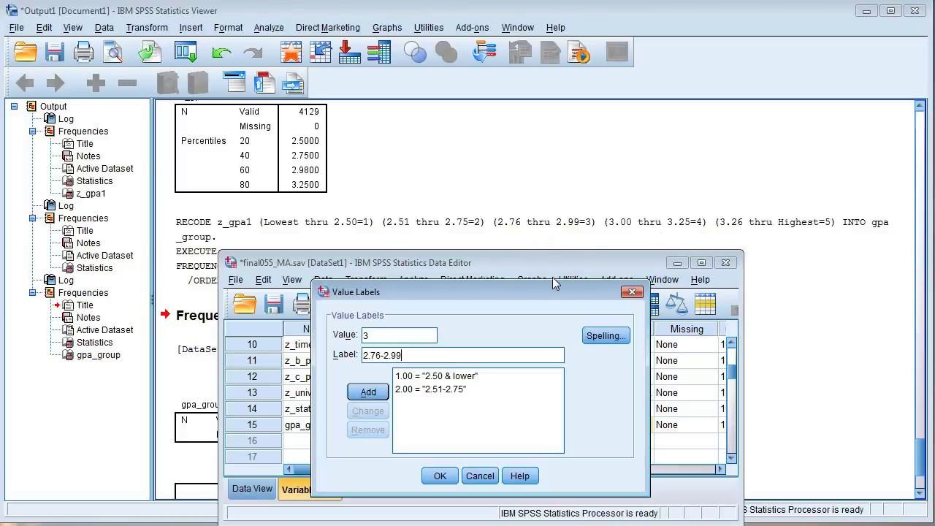
pyautogui.click(362, 393)
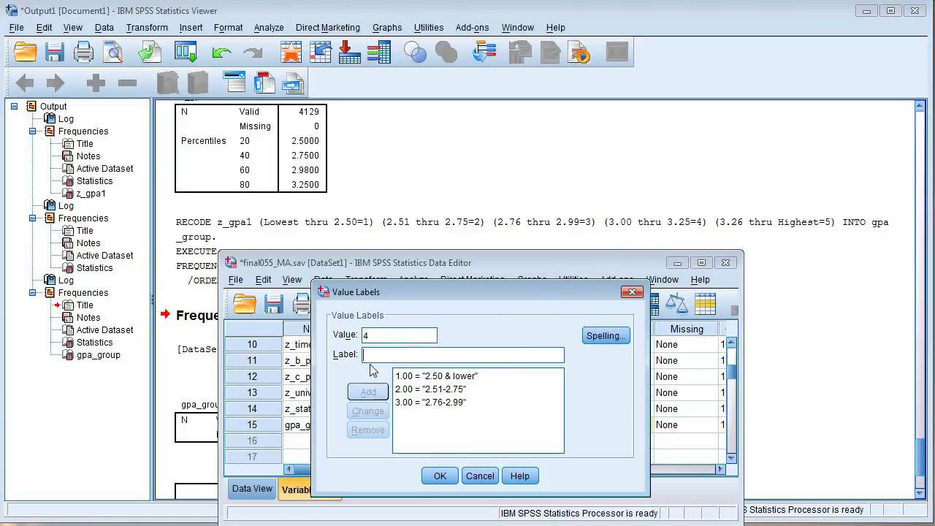
# Step: Add the value label "3.00-3.25" for value 4 of gpa_group
pyautogui.write('3.')
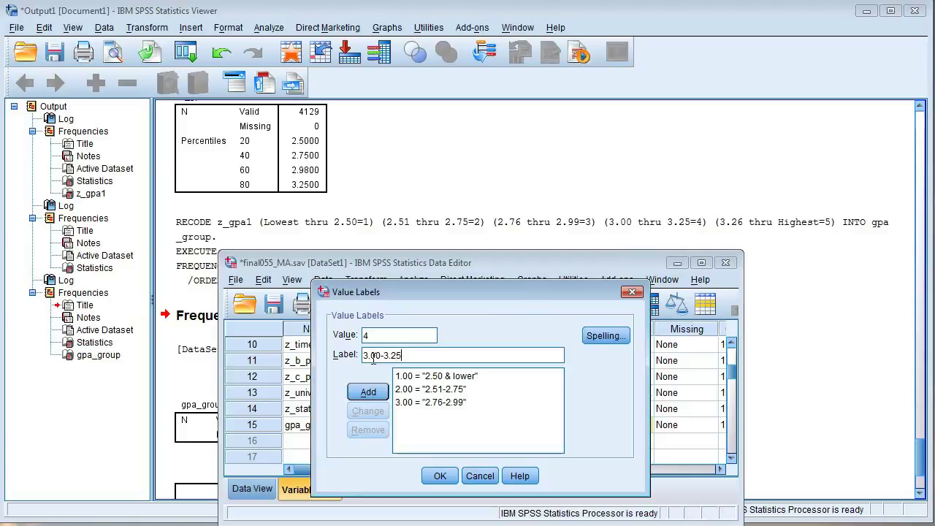
pyautogui.write('00-3.25')
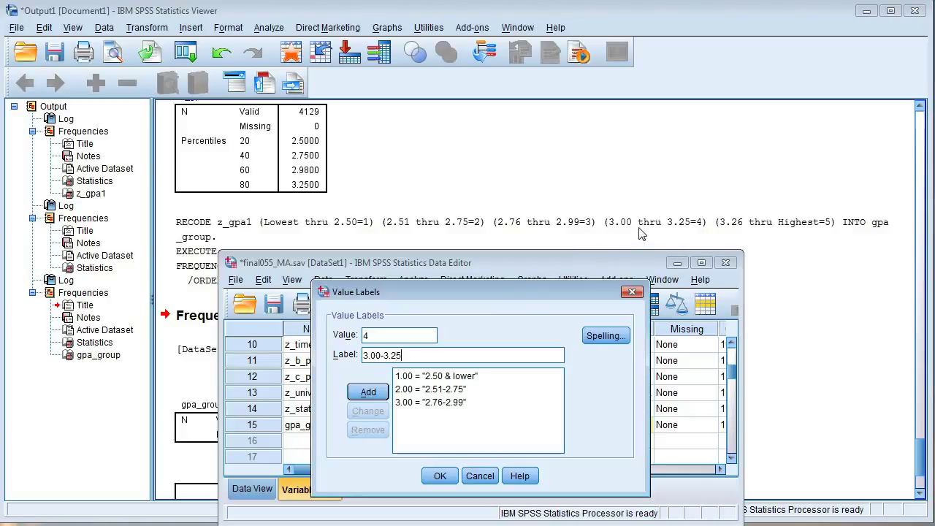
pyautogui.click(368, 393)
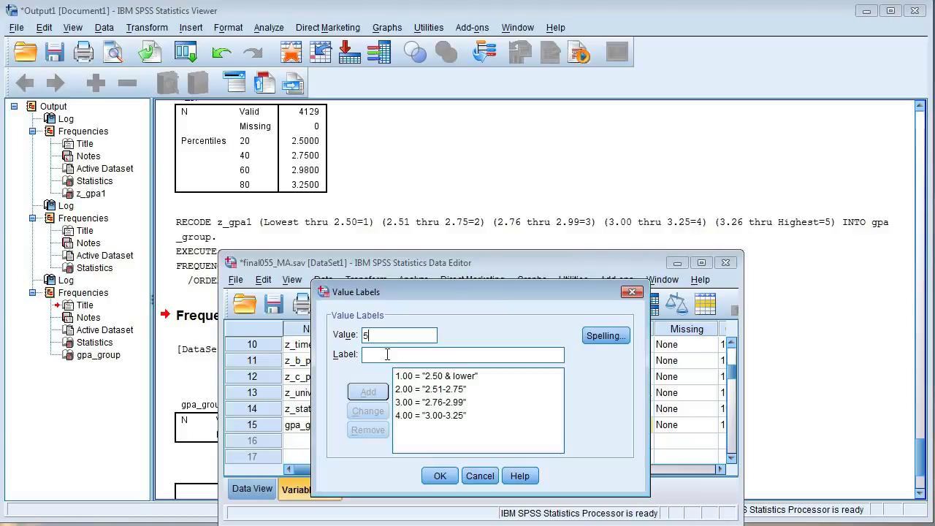
# Step: Add the value label "3.26 & up" for value 5 of gpa_group and accept the set of labels
pyautogui.click(381, 357)
pyautogui.write('3.26')
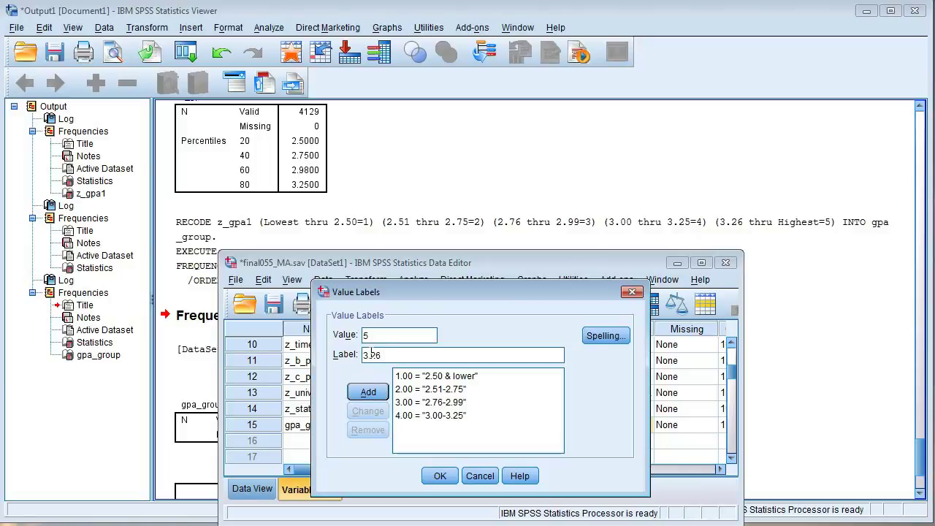
pyautogui.write(' & up')
pyautogui.click(368, 395)
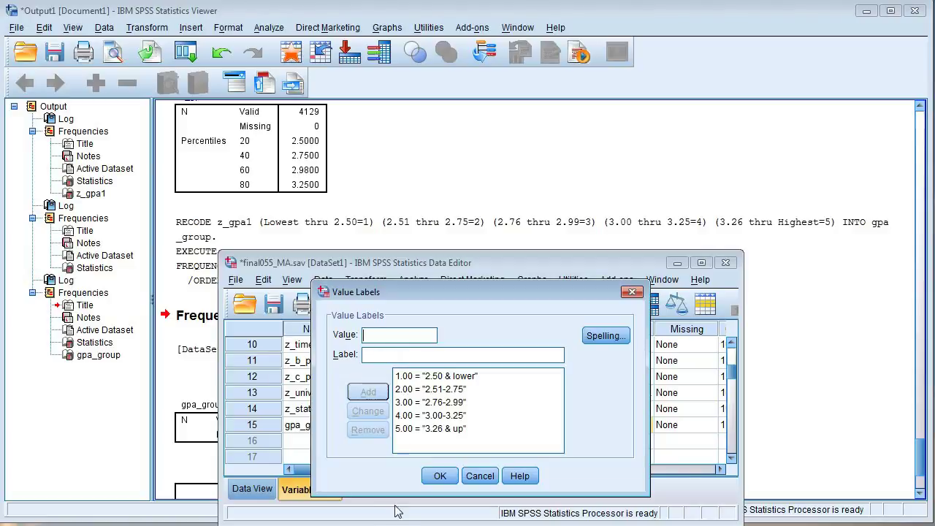
pyautogui.click(440, 477)
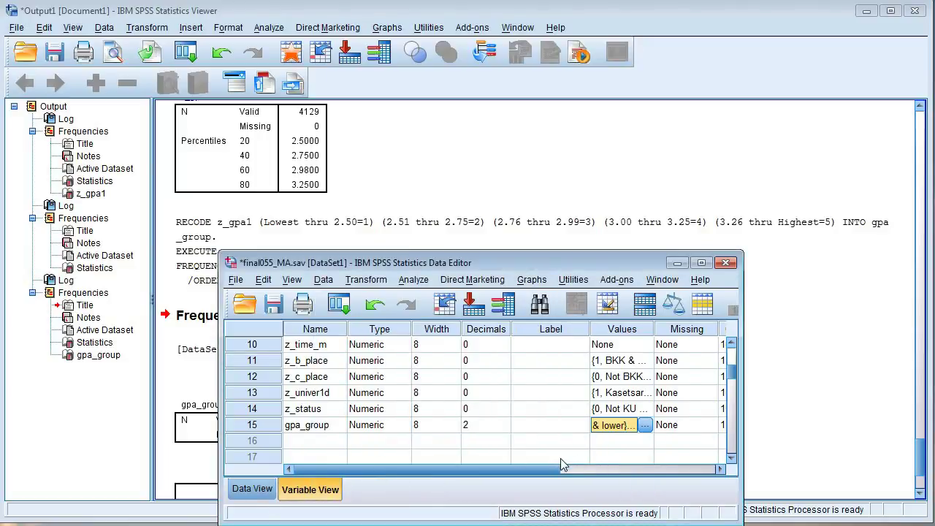
# Step: Maximize the Data Editor and rerun Frequencies for gpa_group with its frequency table, using the new value labels
pyautogui.click(413, 281)
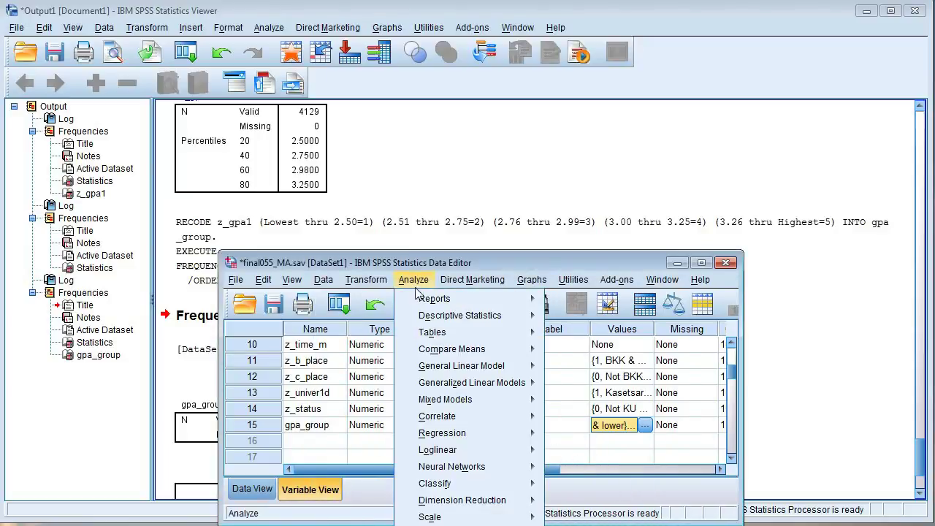
pyautogui.doubleClick(329, 263)
pyautogui.click(190, 30)
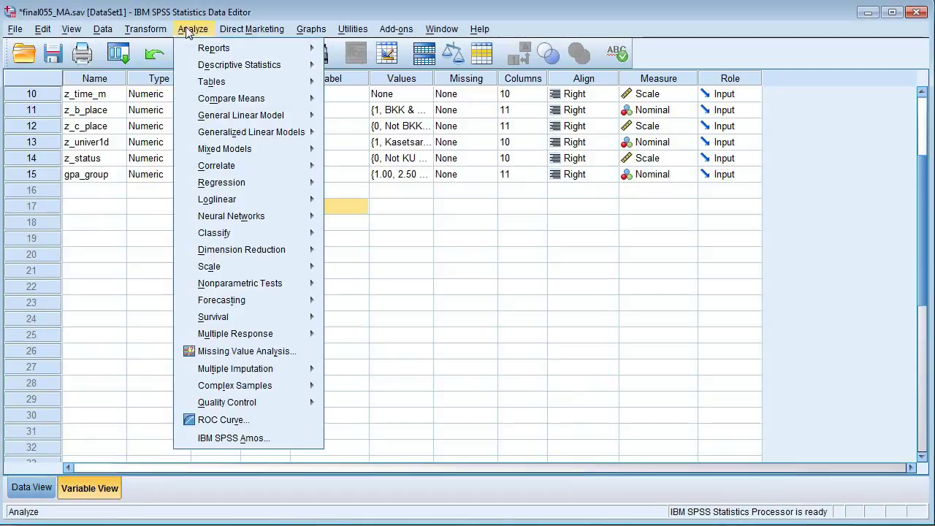
pyautogui.moveTo(230, 67)
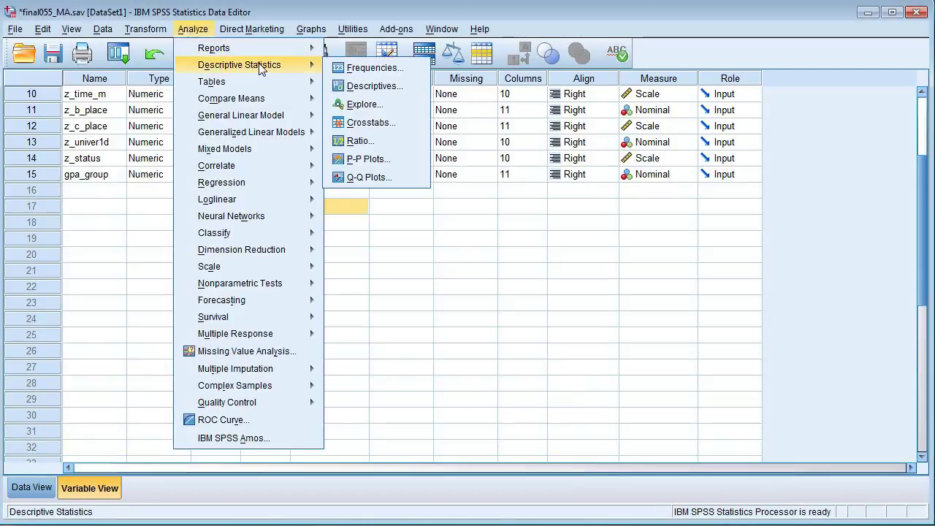
pyautogui.click(409, 68)
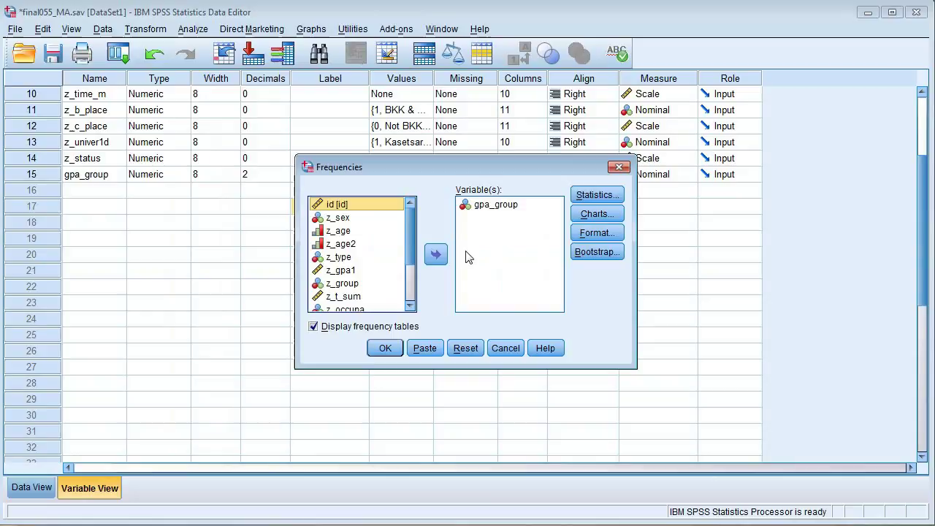
pyautogui.click(485, 214)
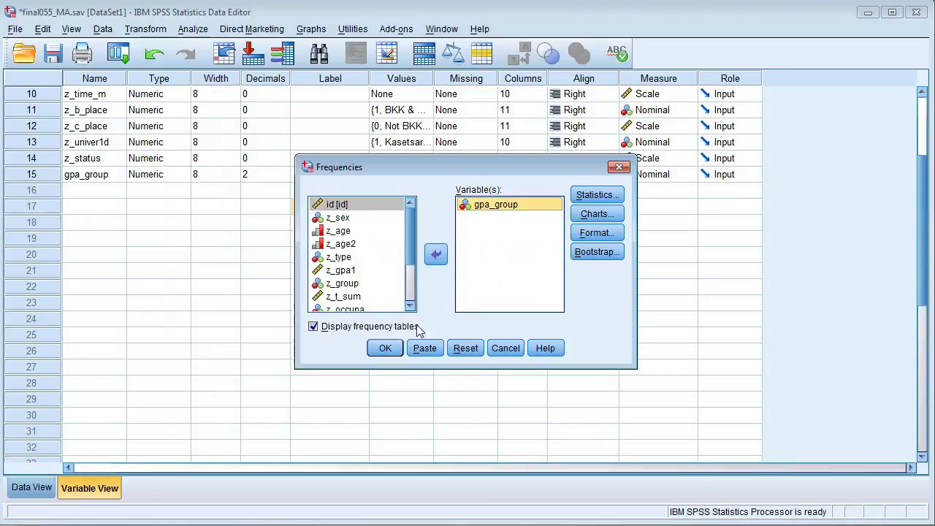
pyautogui.click(385, 348)
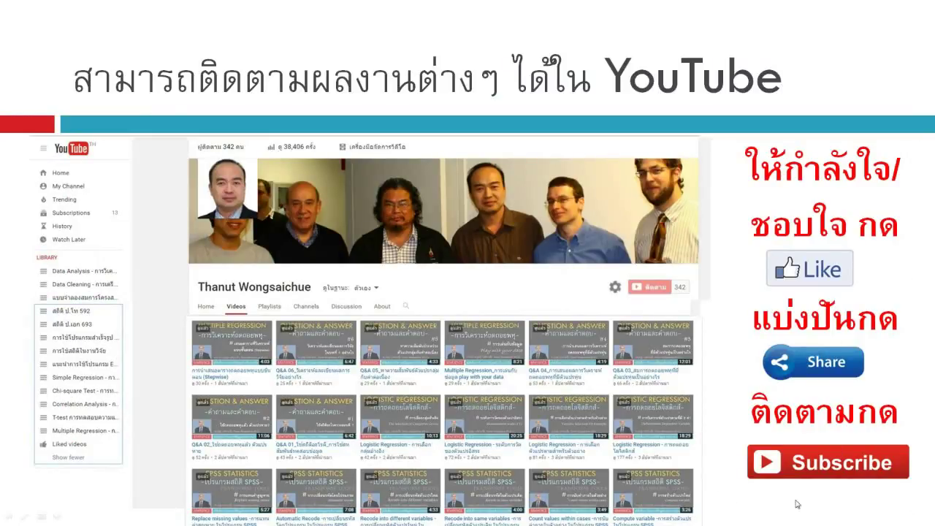
pyautogui.click(691, 464)
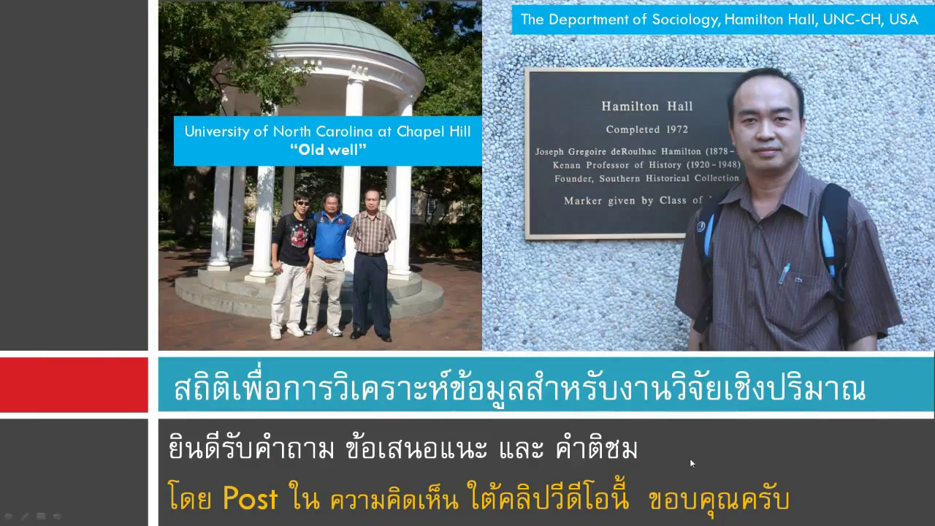